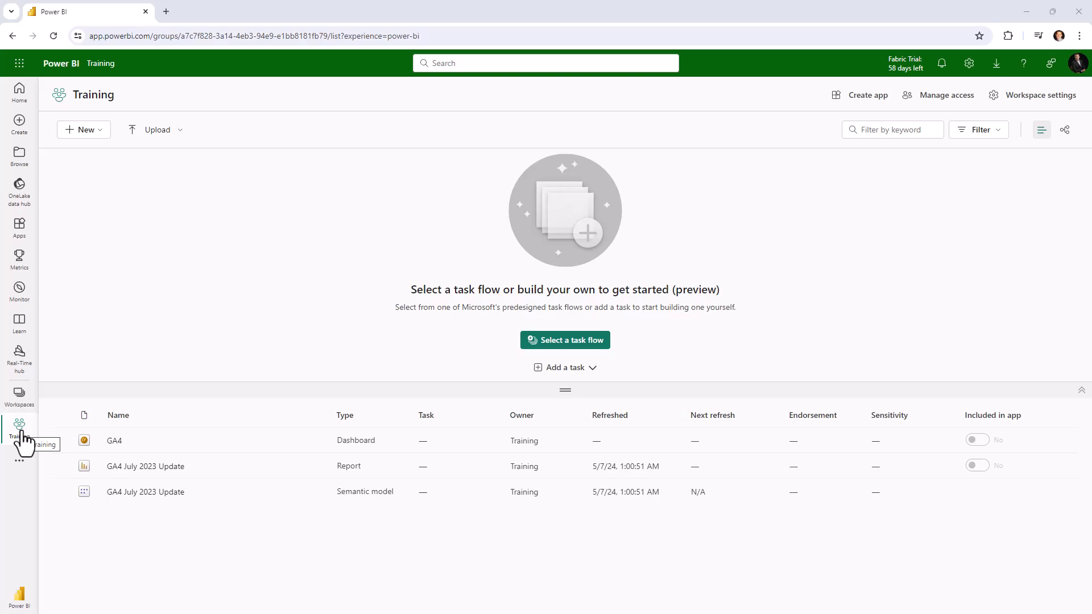
Create a new dataflow in the Training workspace and choose to define new tables for it
click(99, 134)
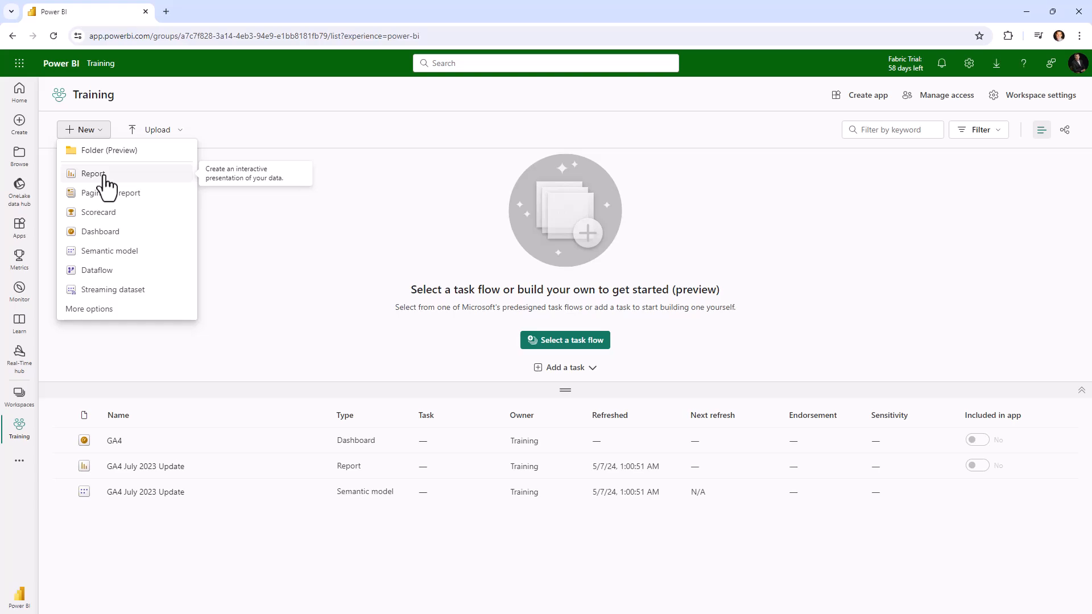
click(95, 272)
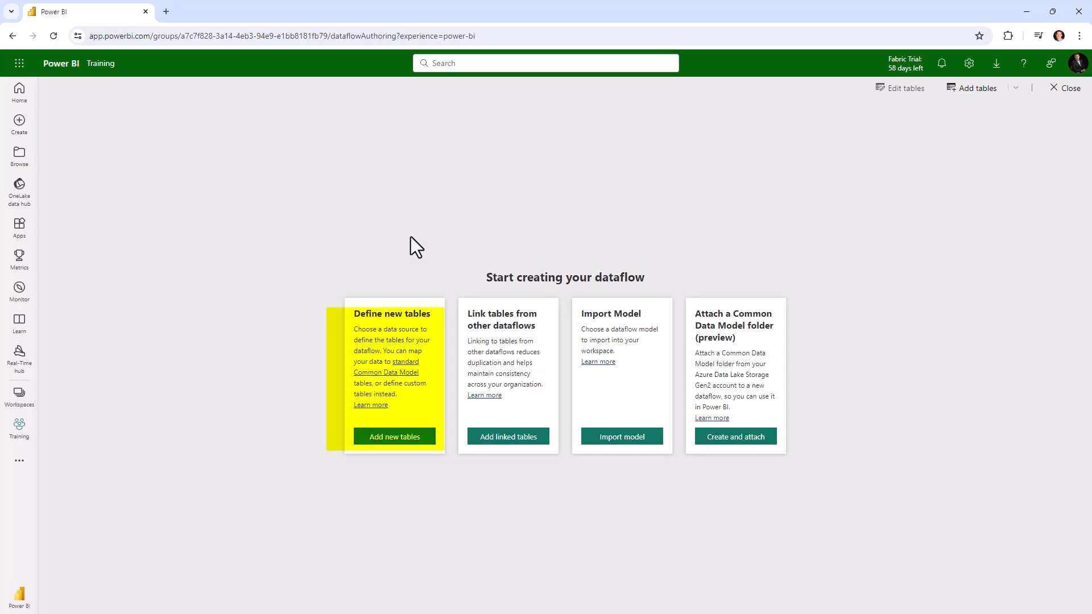
click(395, 436)
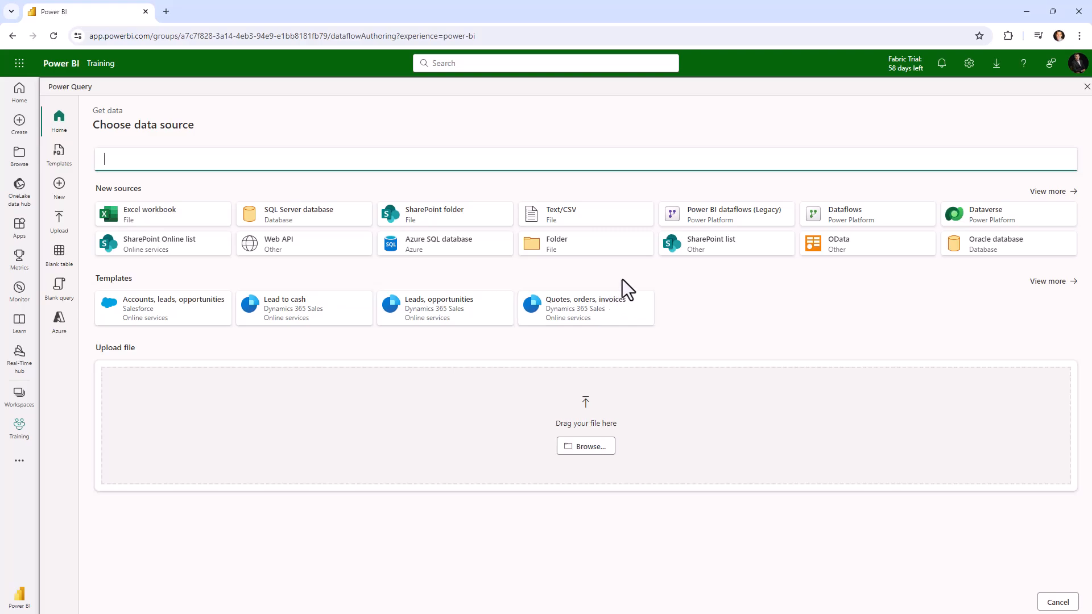
Connect to the Text/CSV file DataflowSales.txt from the OneDrive Dataflow folder and bring its data in for transformation
click(578, 226)
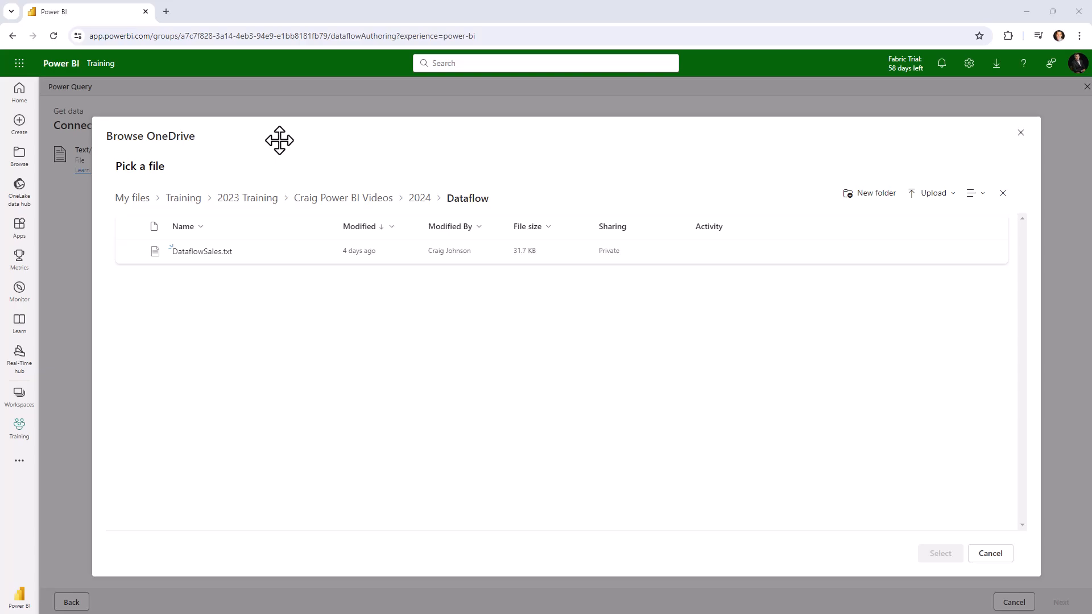
click(128, 252)
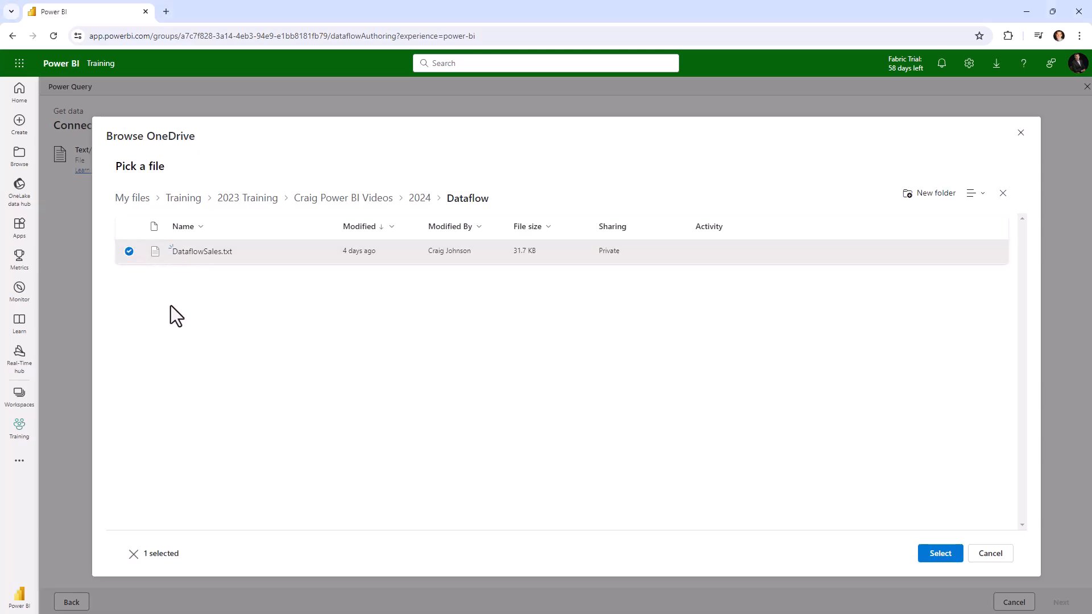
click(940, 554)
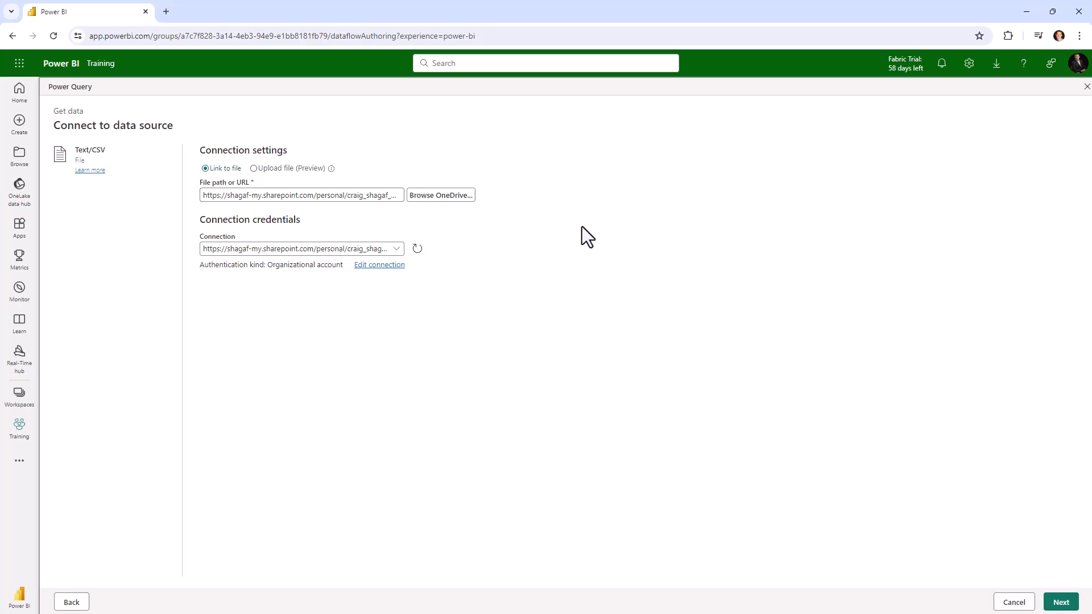
click(1061, 602)
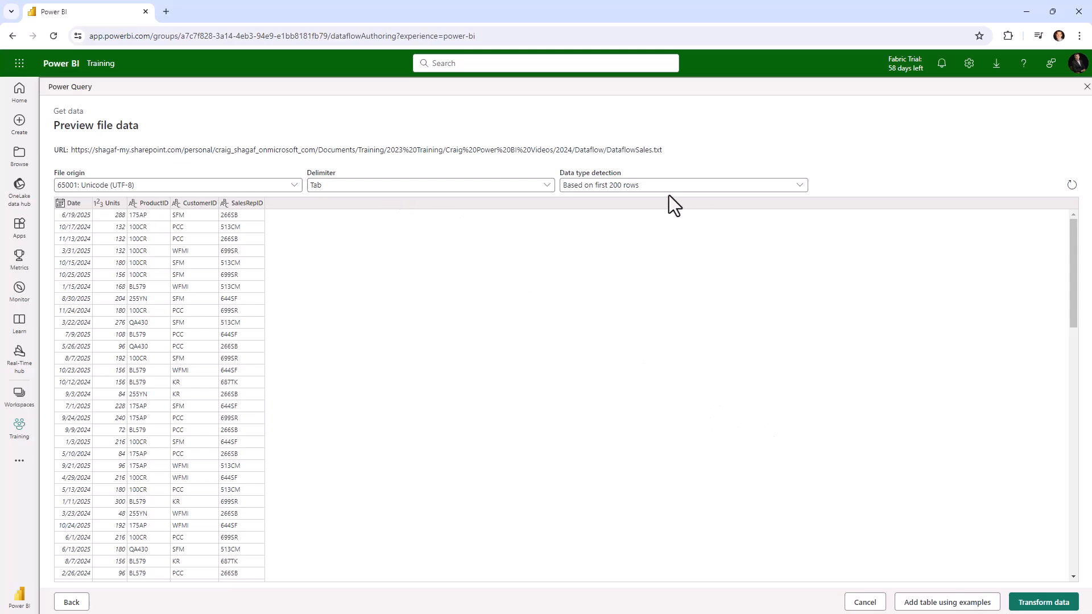
click(1039, 606)
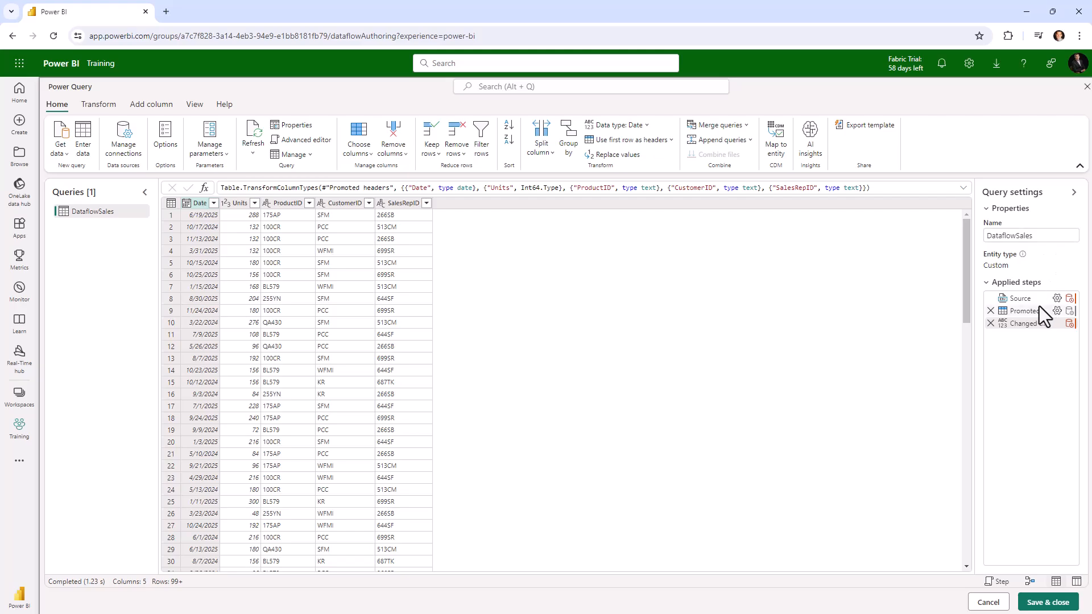
Connect to the Excel workbook Dataflowtables.xlsx from the OneDrive Dataflow folder as an additional data source
mouse_move(1039, 303)
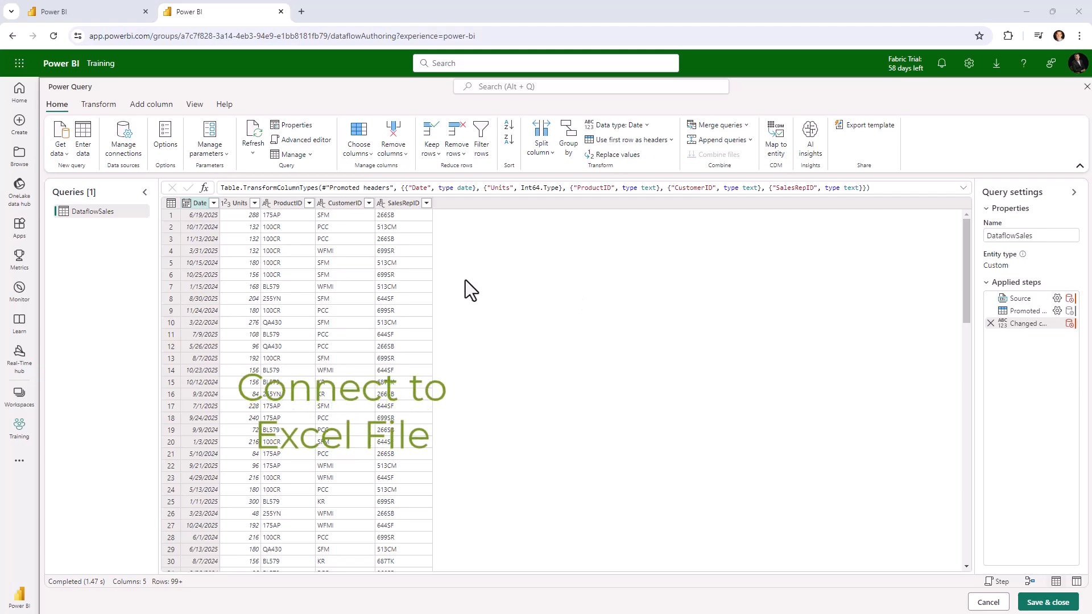
click(60, 149)
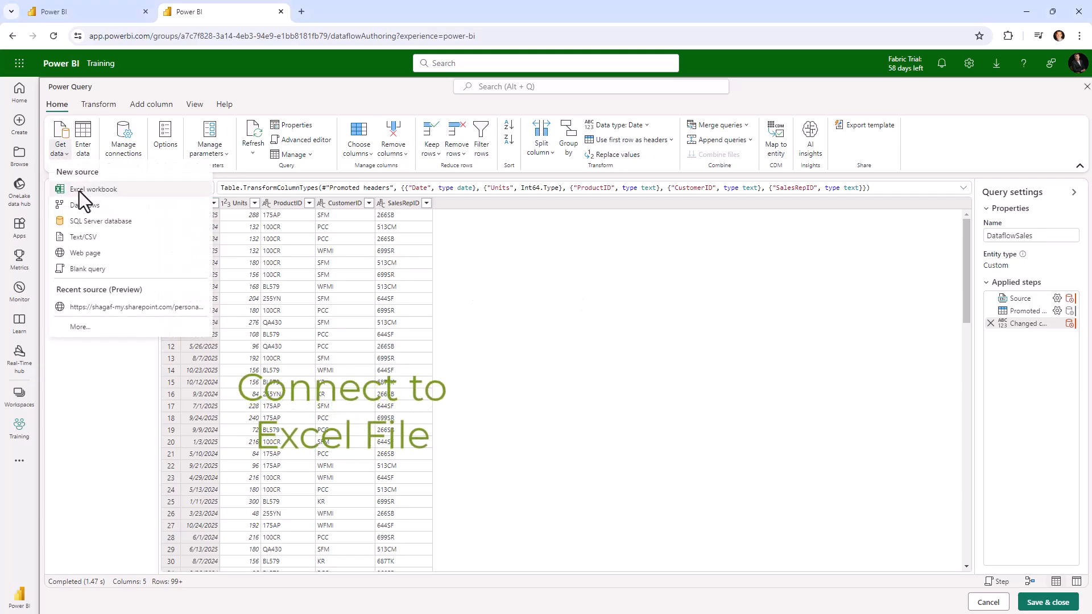
click(80, 189)
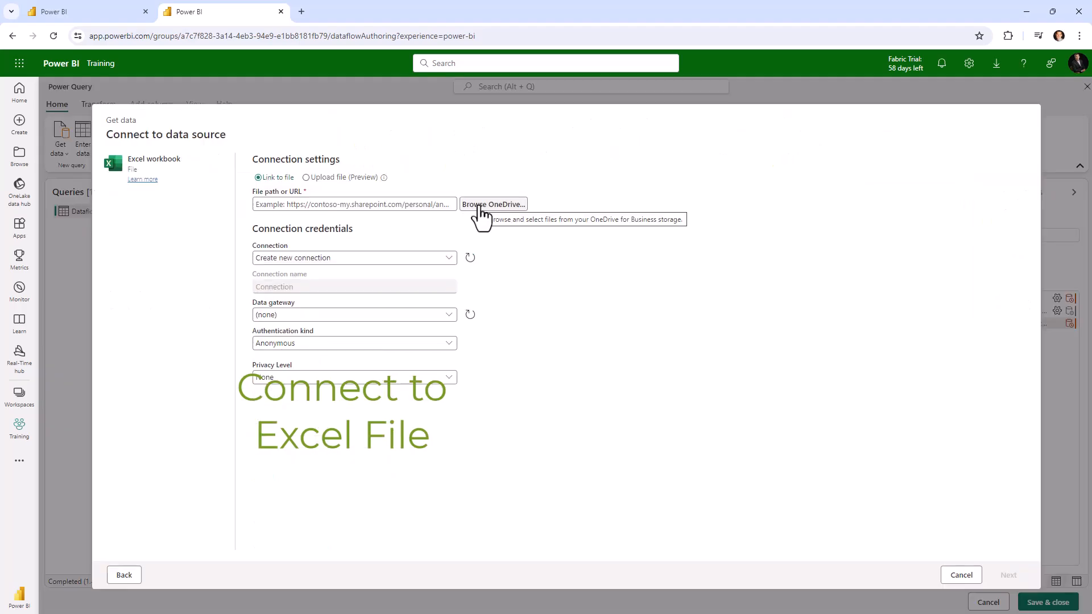
click(480, 207)
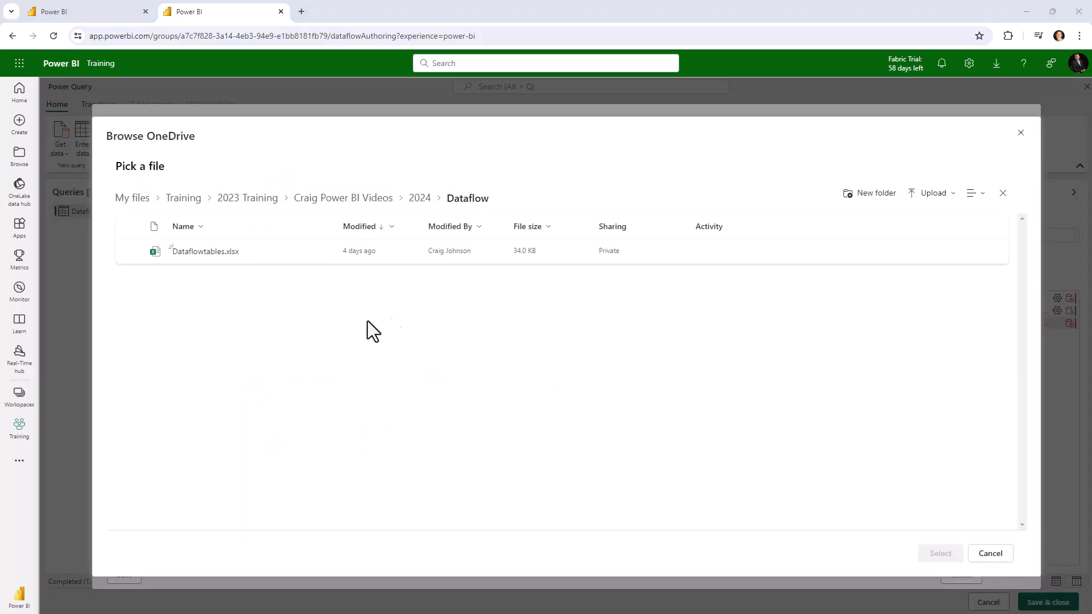
click(129, 251)
click(941, 556)
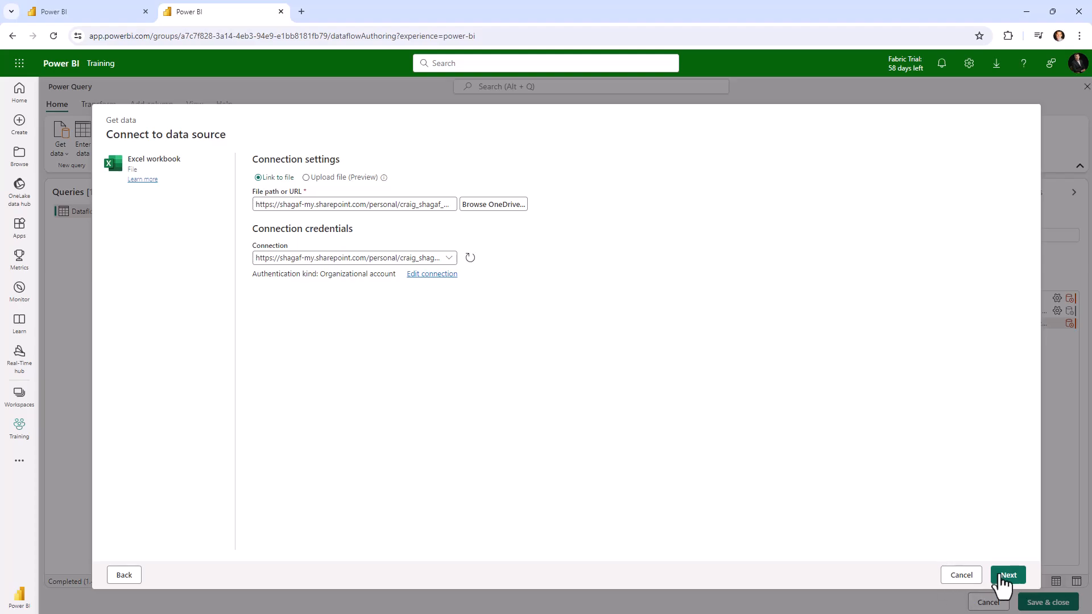
click(1008, 582)
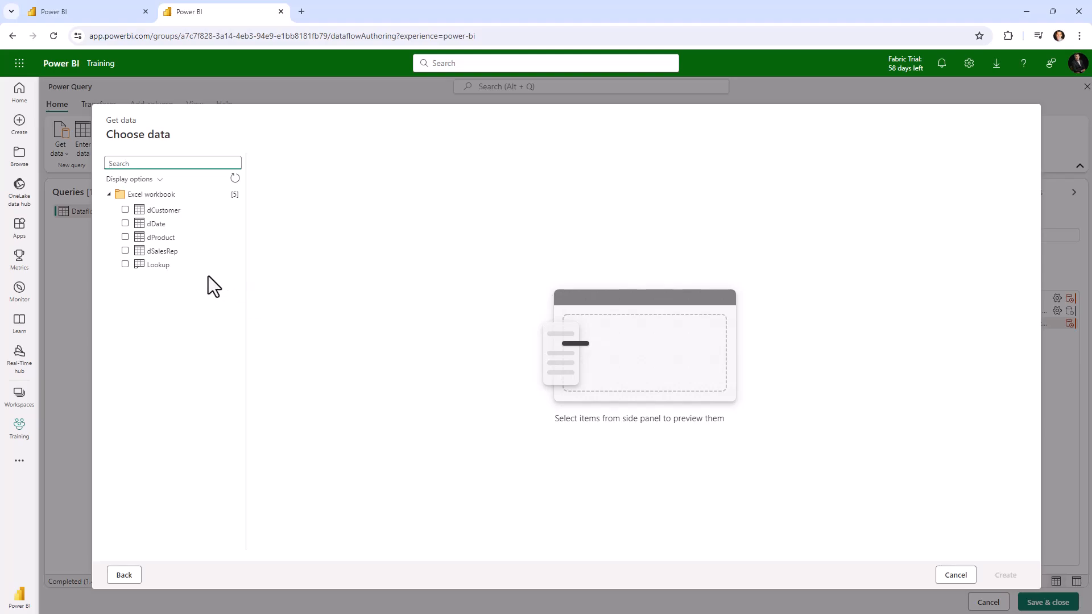
Add the dCustomer and dProduct tables from the Excel workbook as queries
click(125, 210)
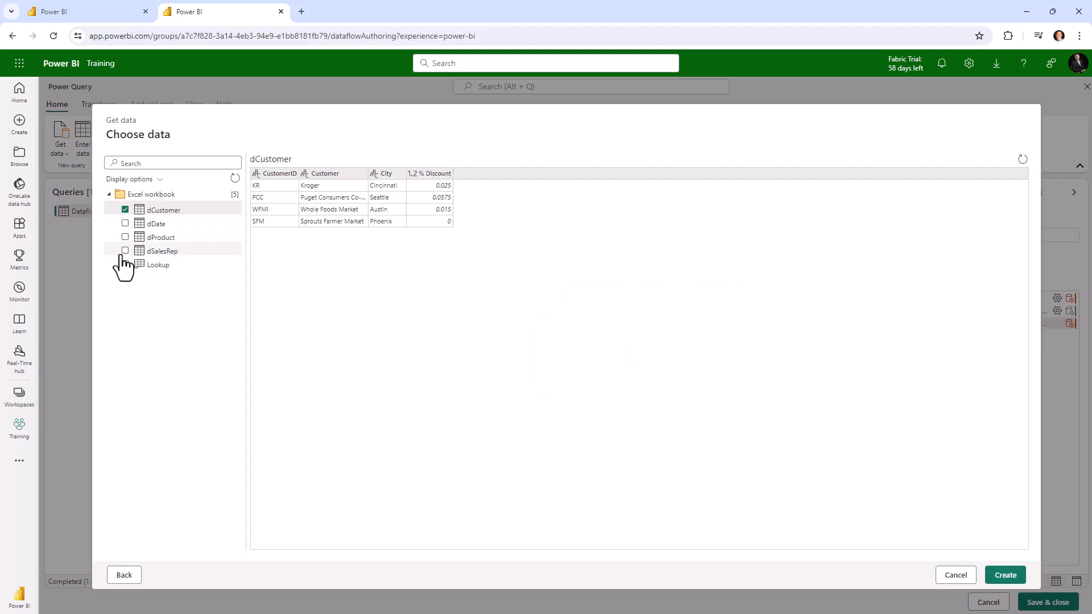
click(126, 237)
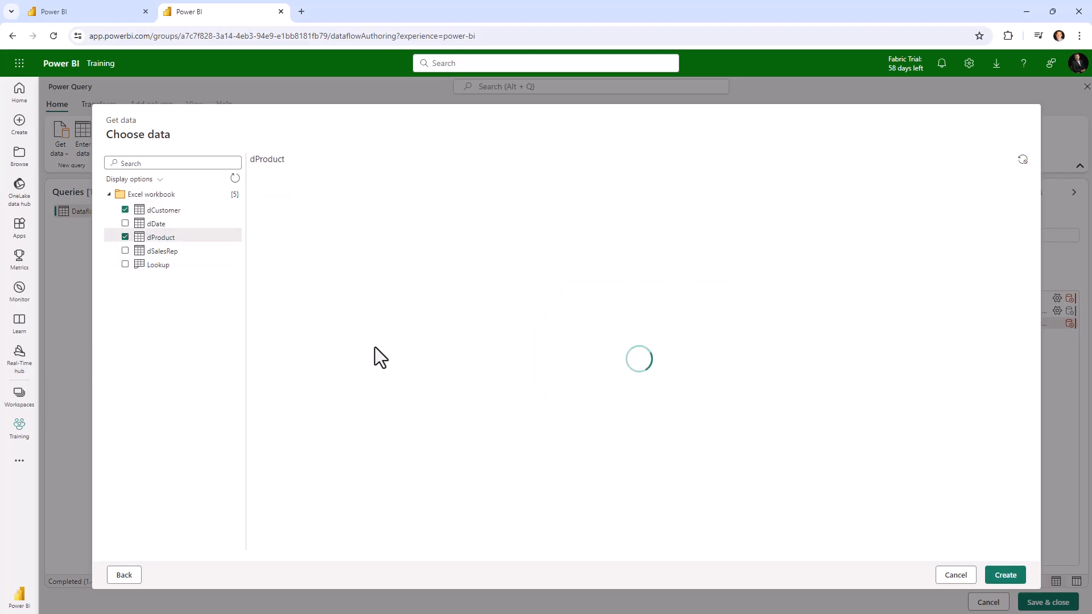
click(1005, 575)
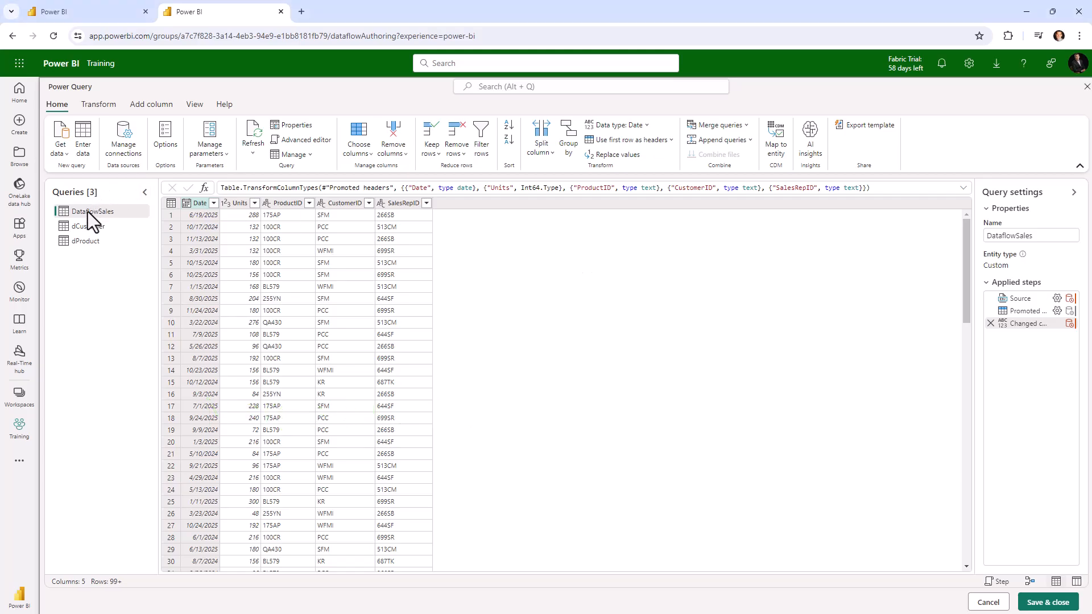
Merge the DataflowSales query with dProduct, matching on ProductID in both tables with a left outer join
click(746, 125)
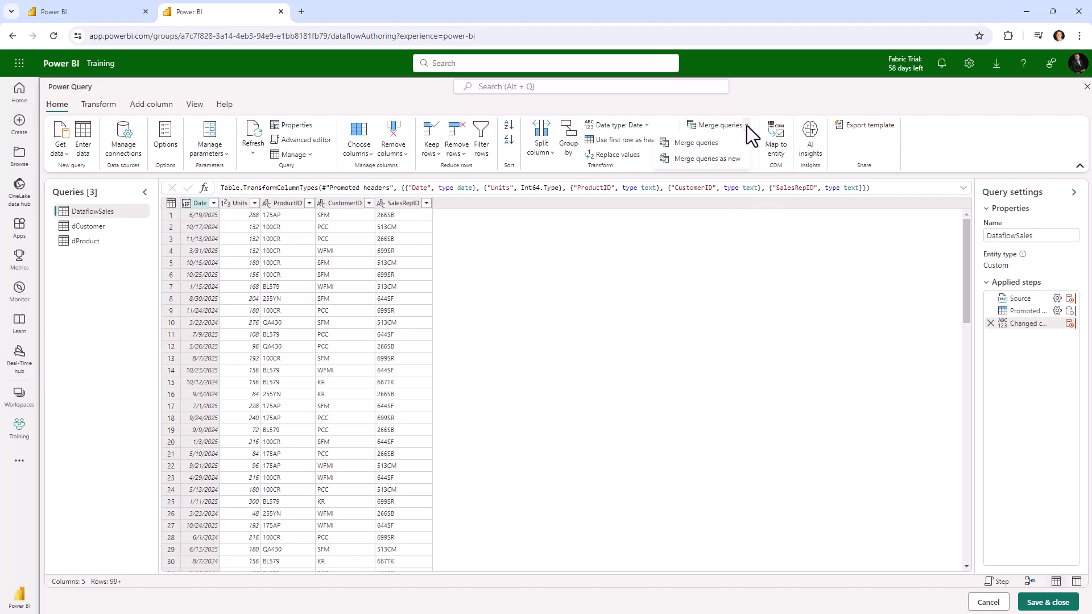
click(690, 142)
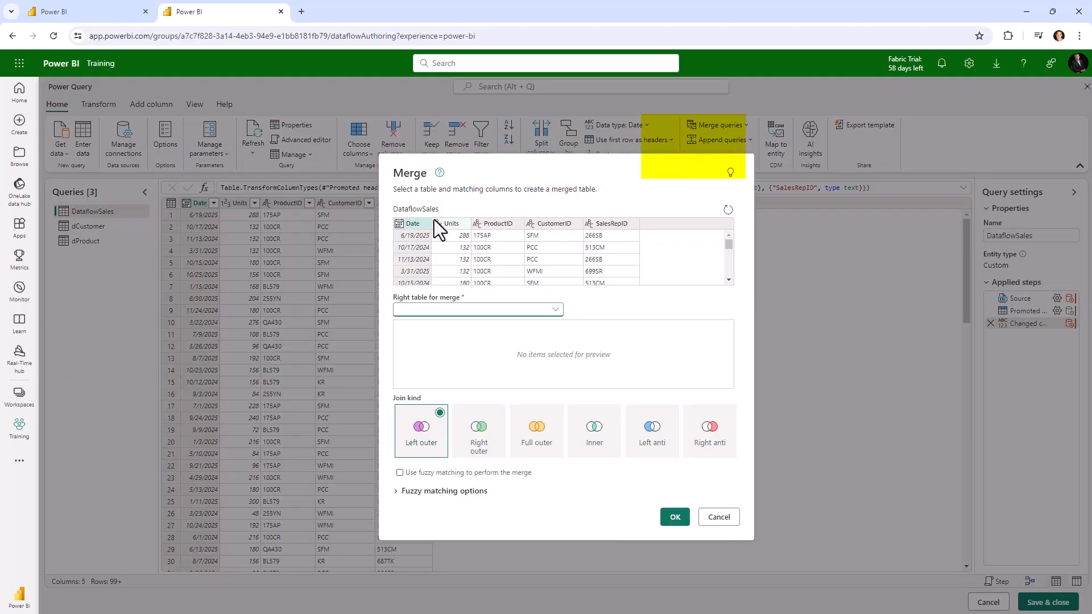
click(502, 224)
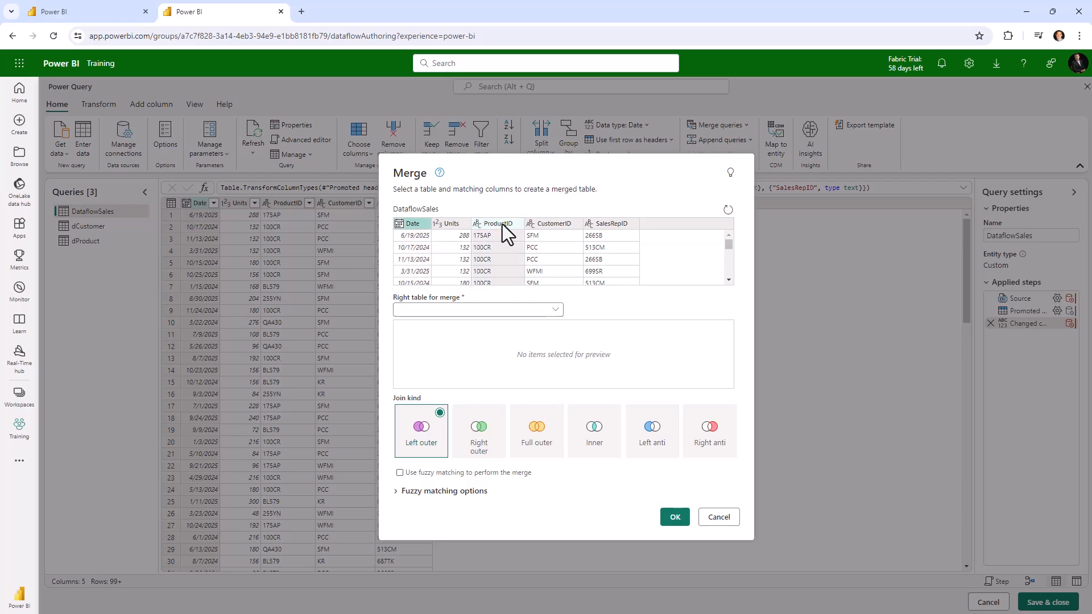
click(557, 311)
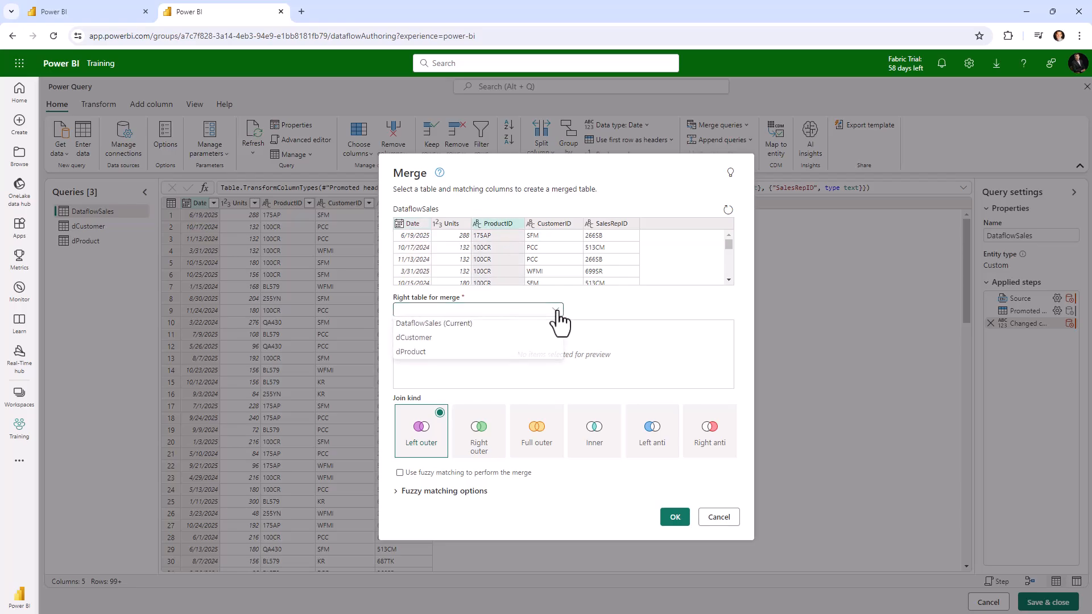
click(421, 357)
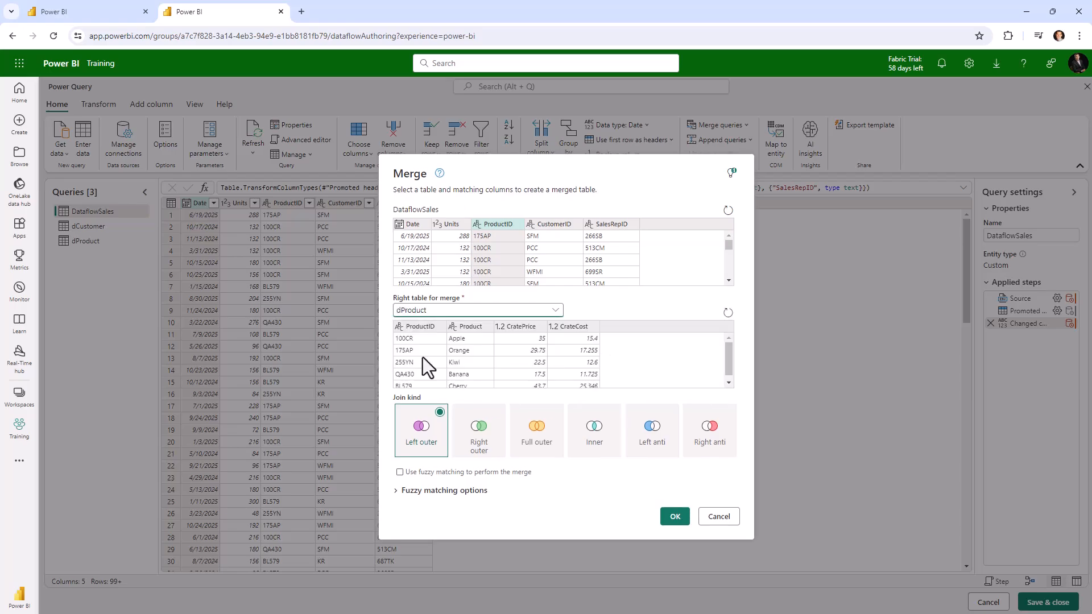
click(413, 326)
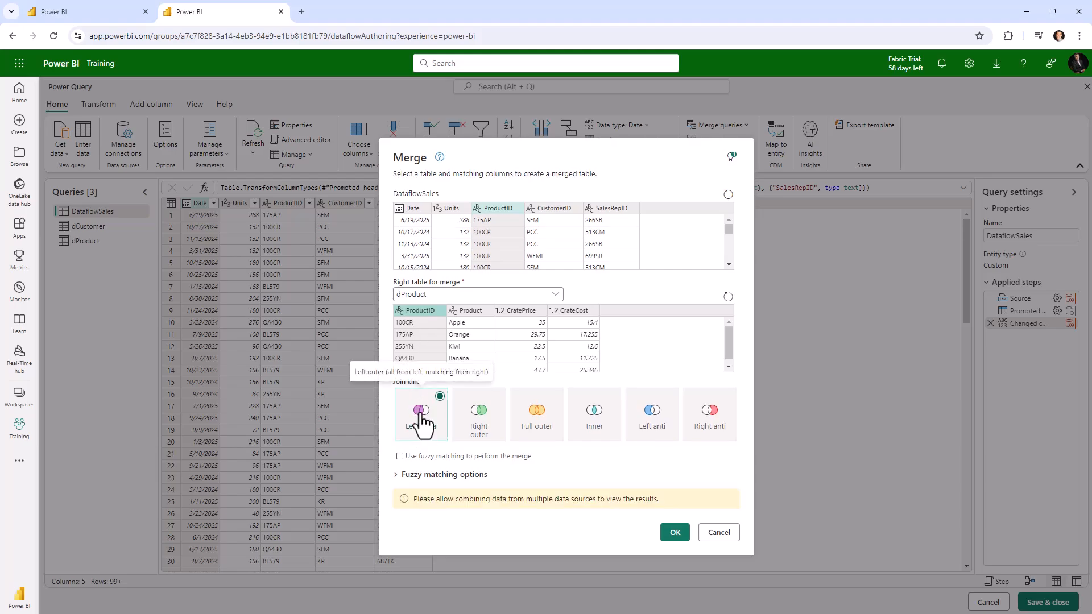
click(496, 204)
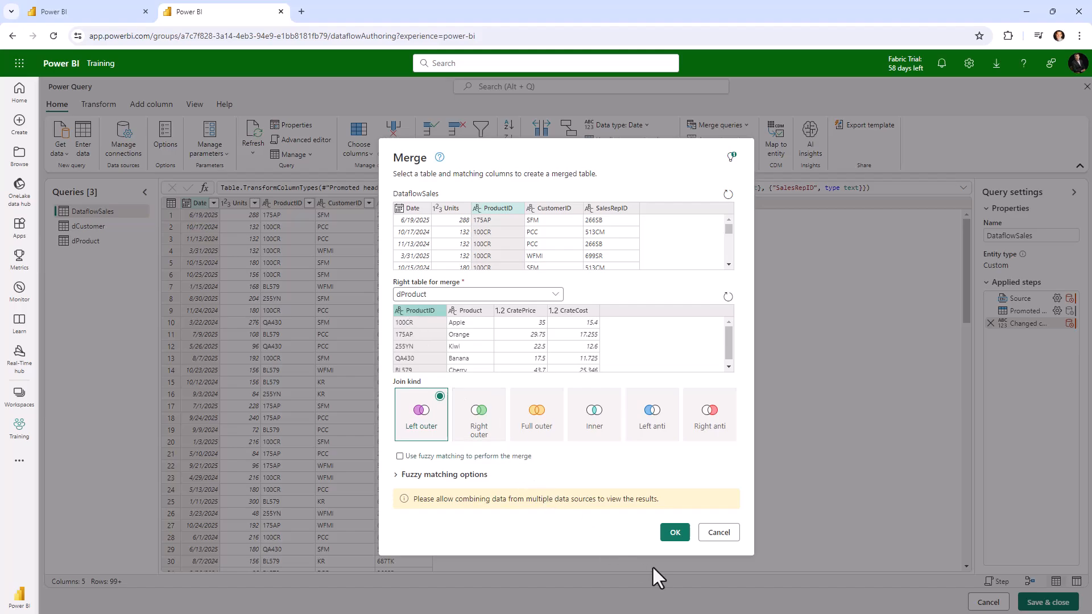
click(674, 533)
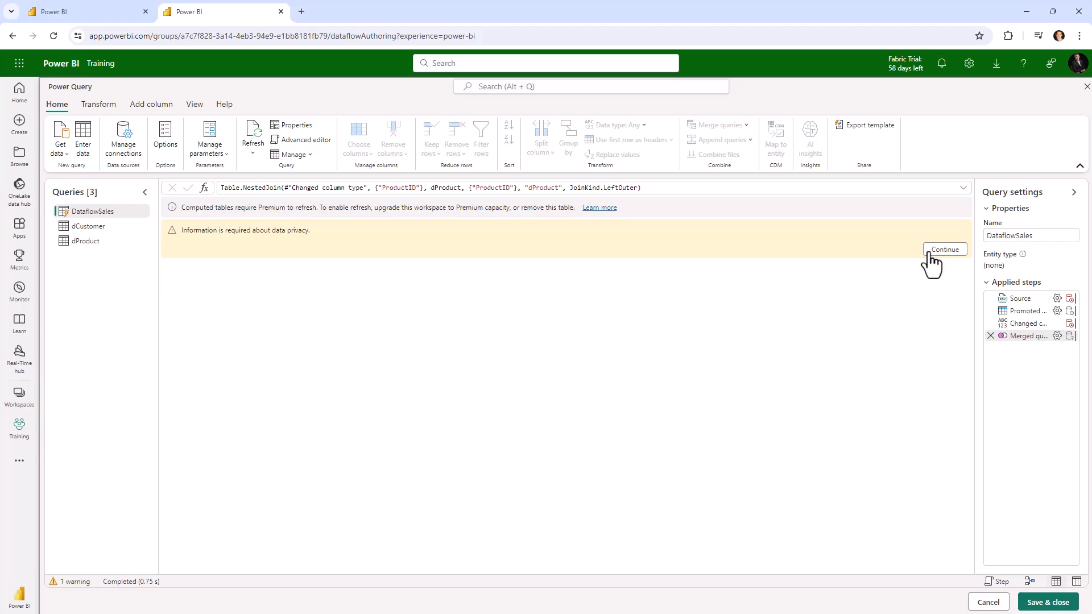
Set the data privacy options to ignore privacy level checks for this document and save them
click(945, 250)
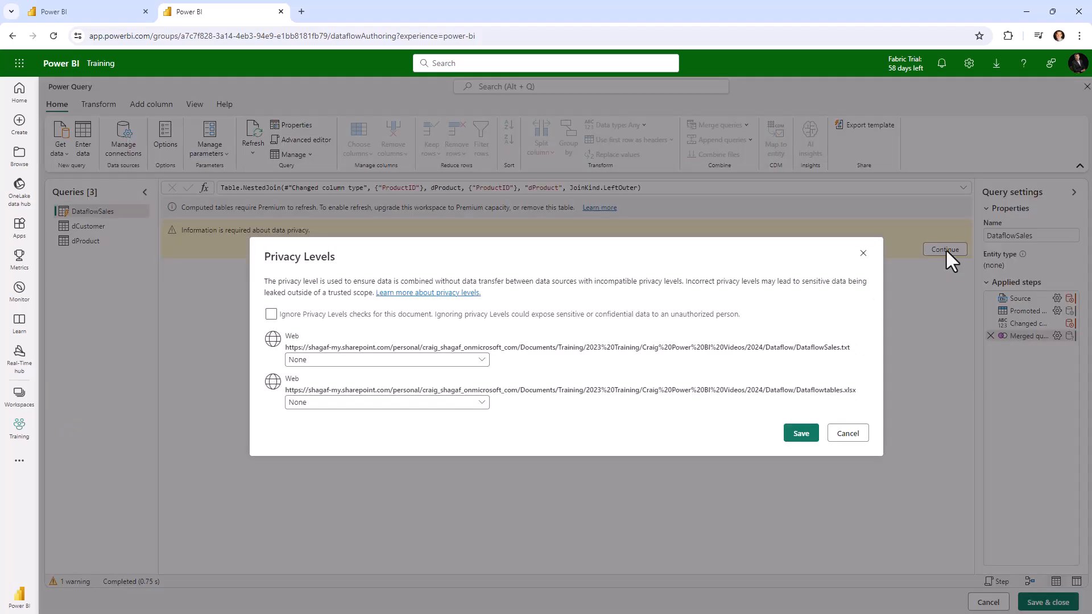
click(271, 315)
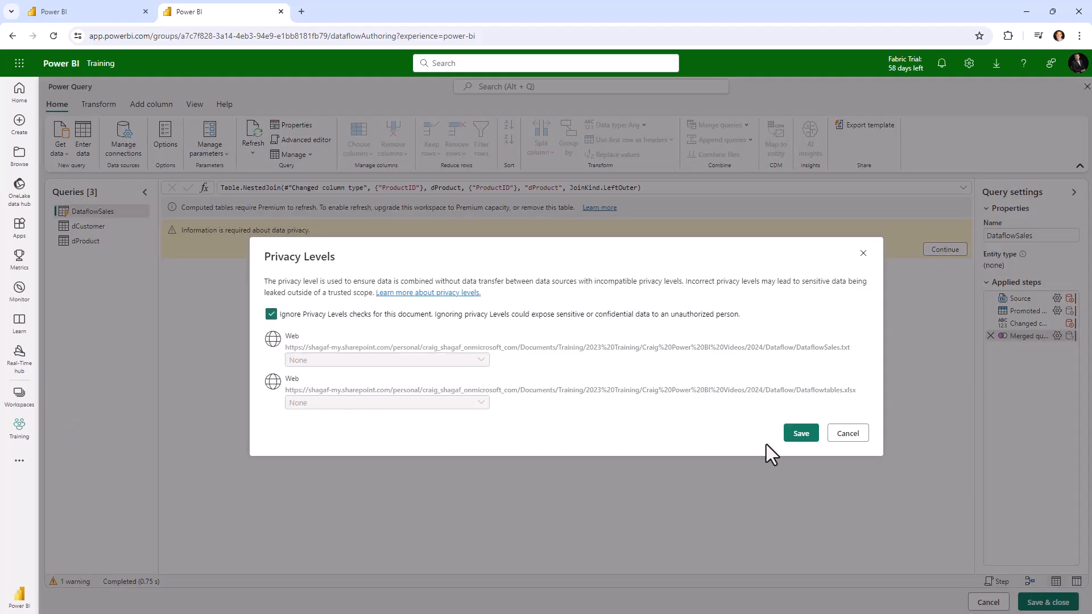
click(800, 434)
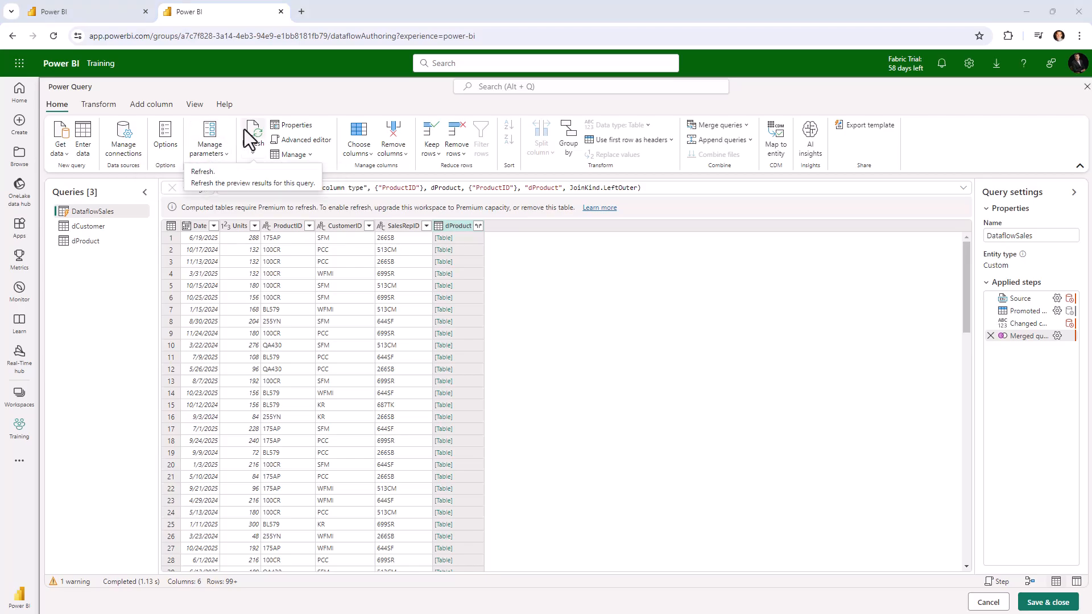
Expand the merged dProduct column to include only Product and CratePrice, without the original column name as prefix
click(478, 226)
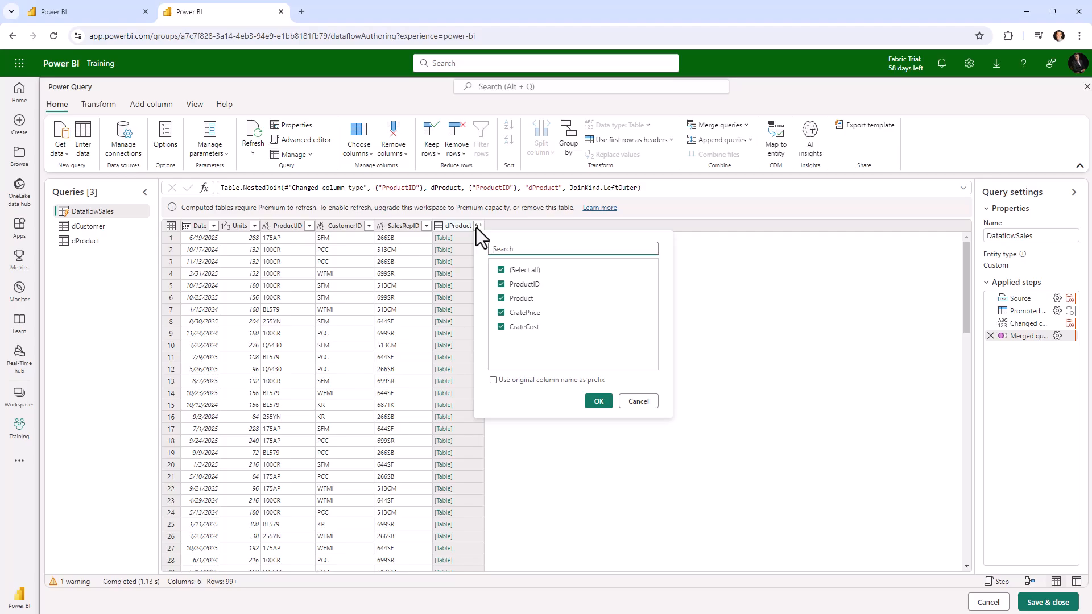
click(500, 269)
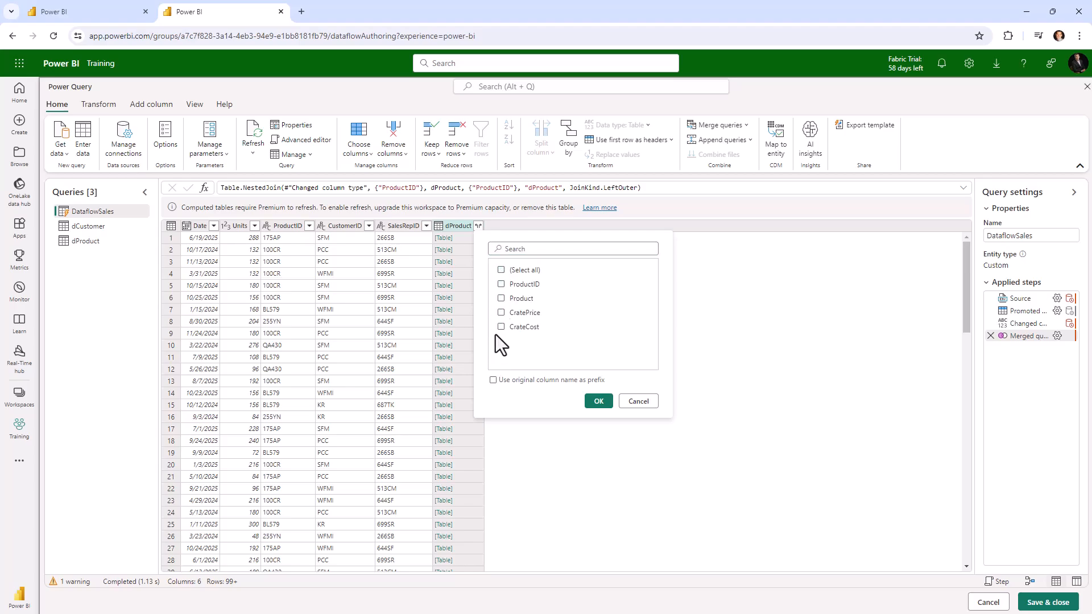
click(500, 300)
click(500, 313)
click(599, 402)
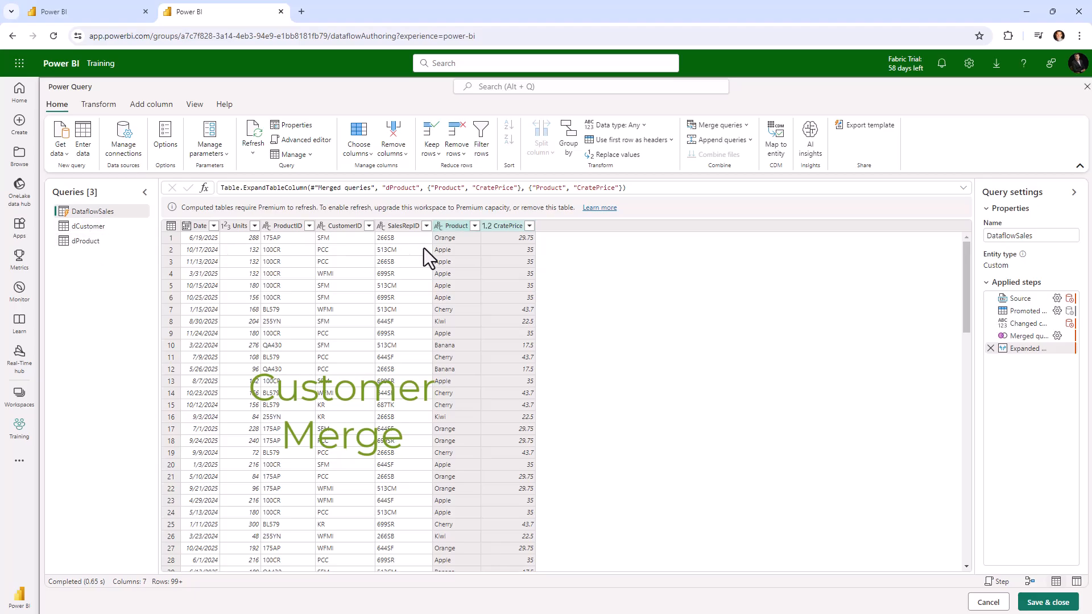
Merge the DataflowSales query with dCustomer, matching on CustomerID in both tables with a left outer join
click(746, 125)
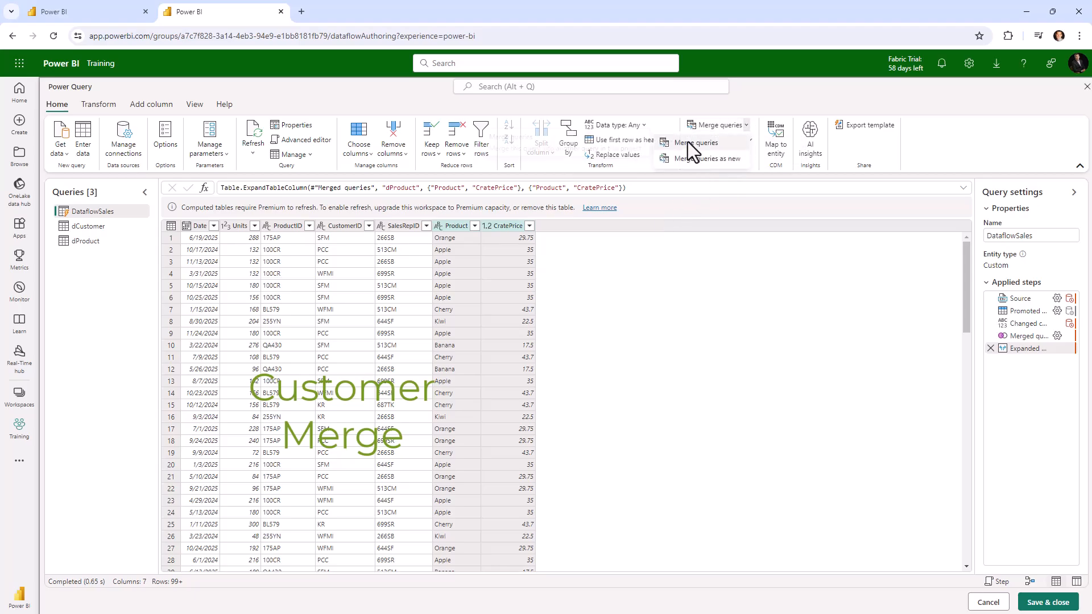
click(687, 142)
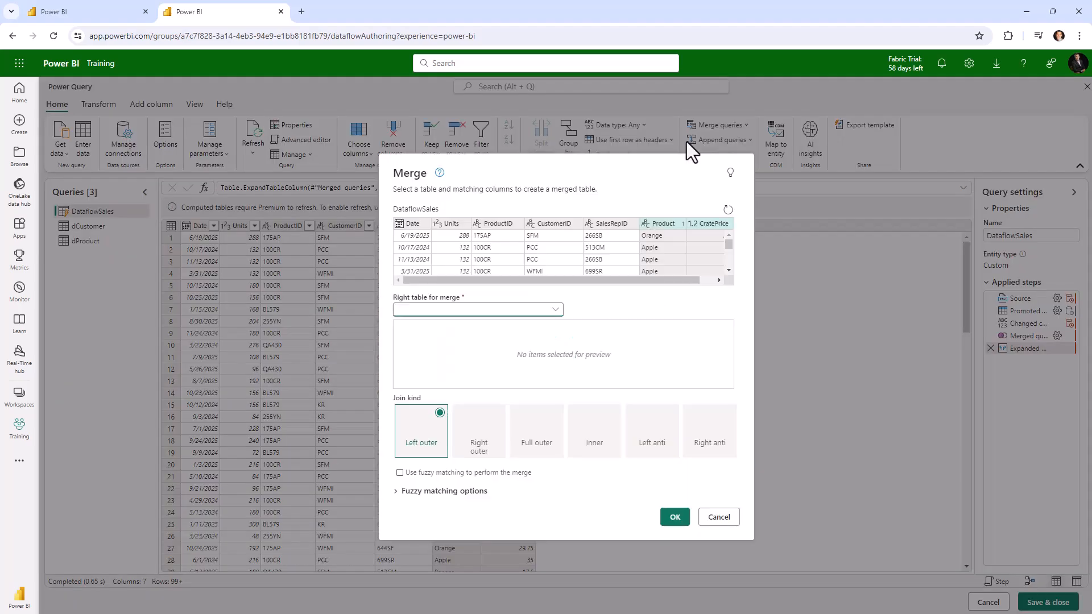
click(546, 222)
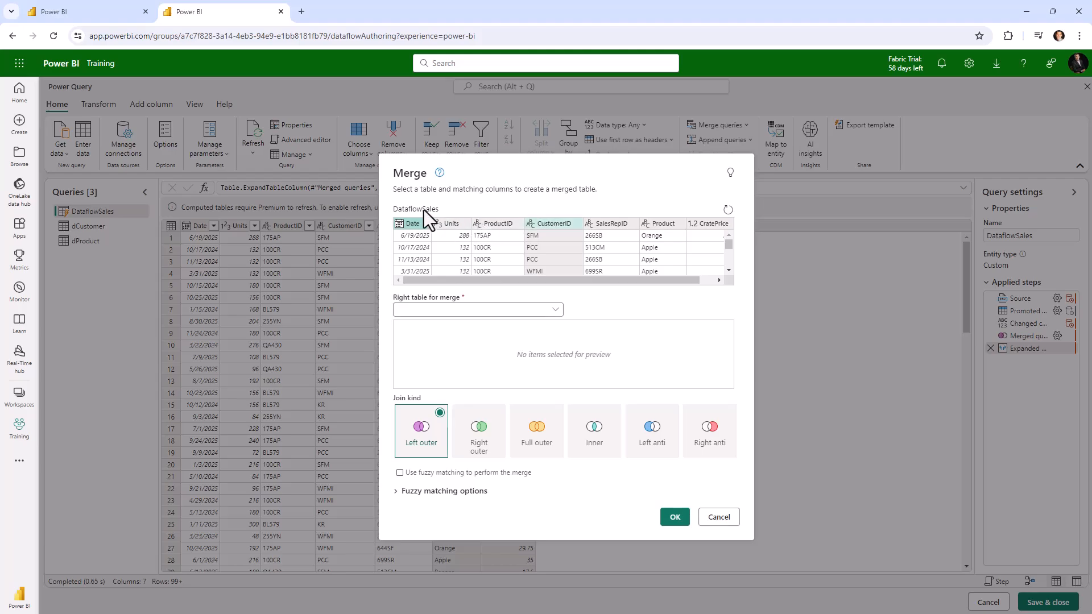
click(556, 313)
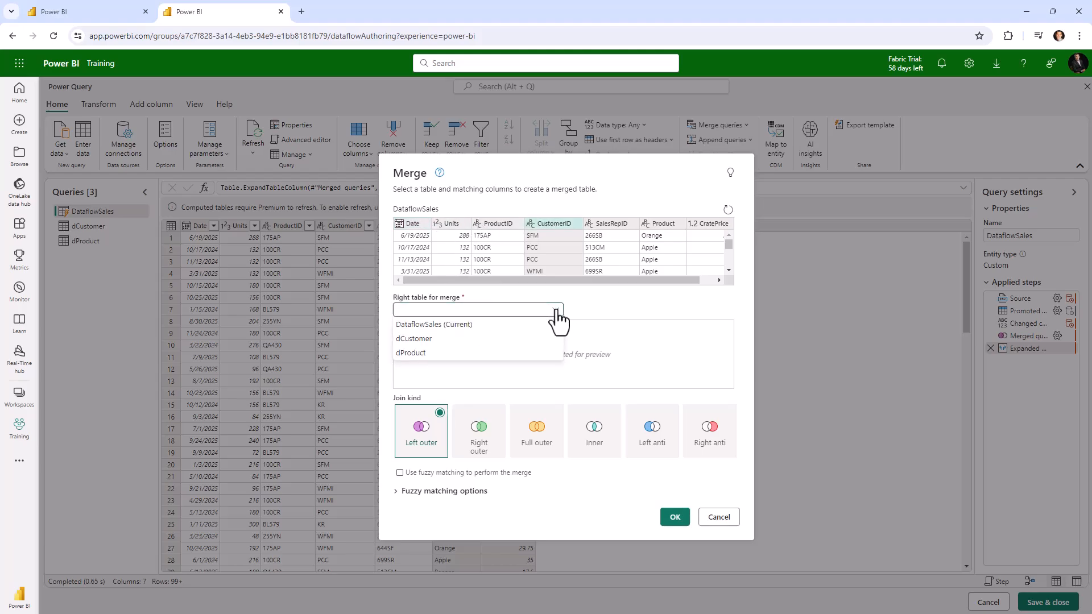
click(416, 341)
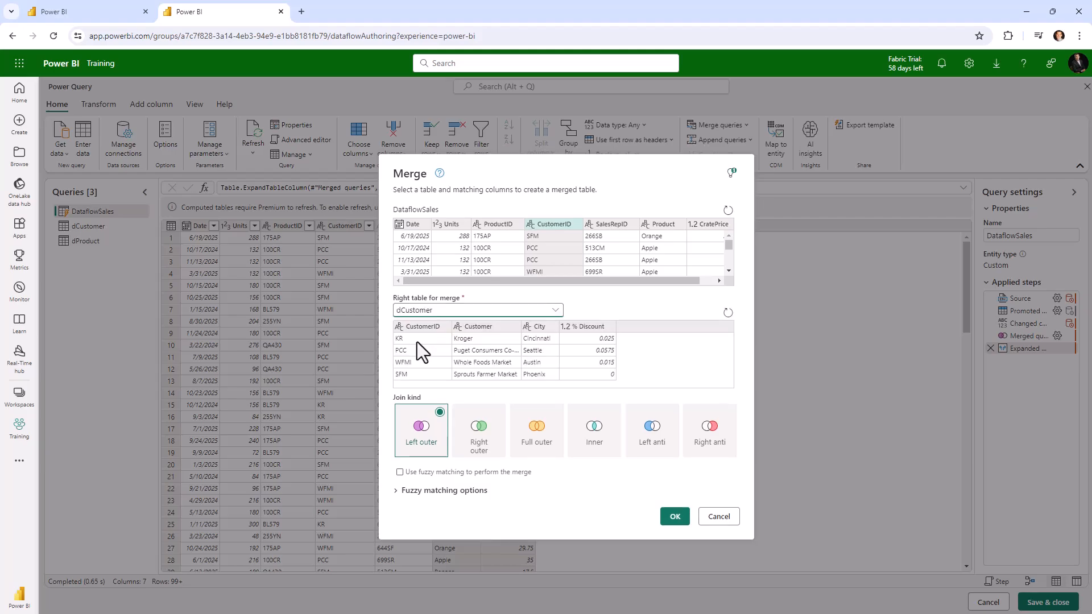
click(421, 326)
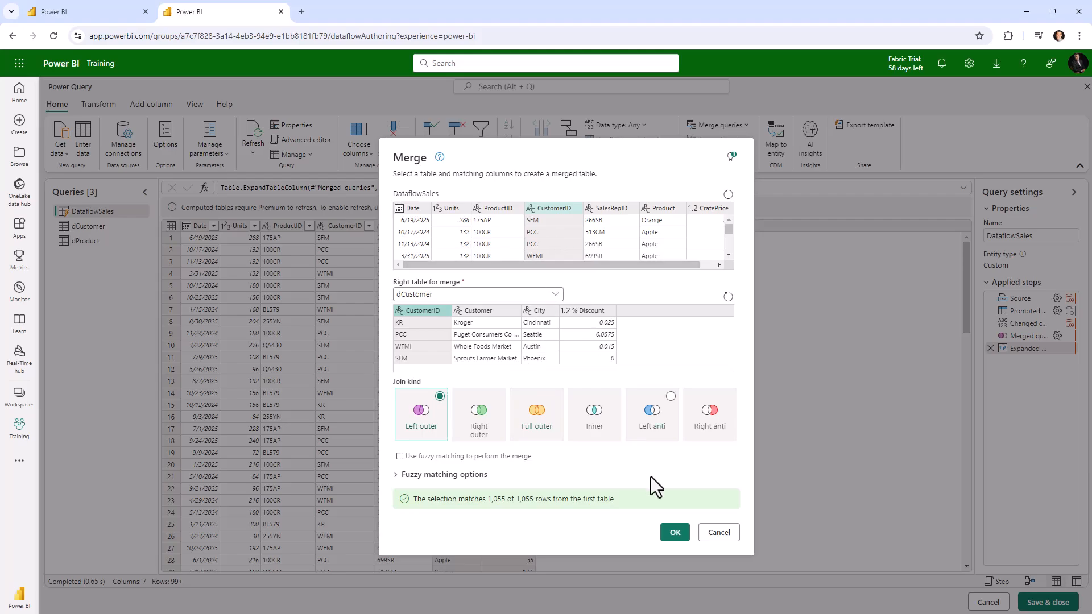
click(674, 532)
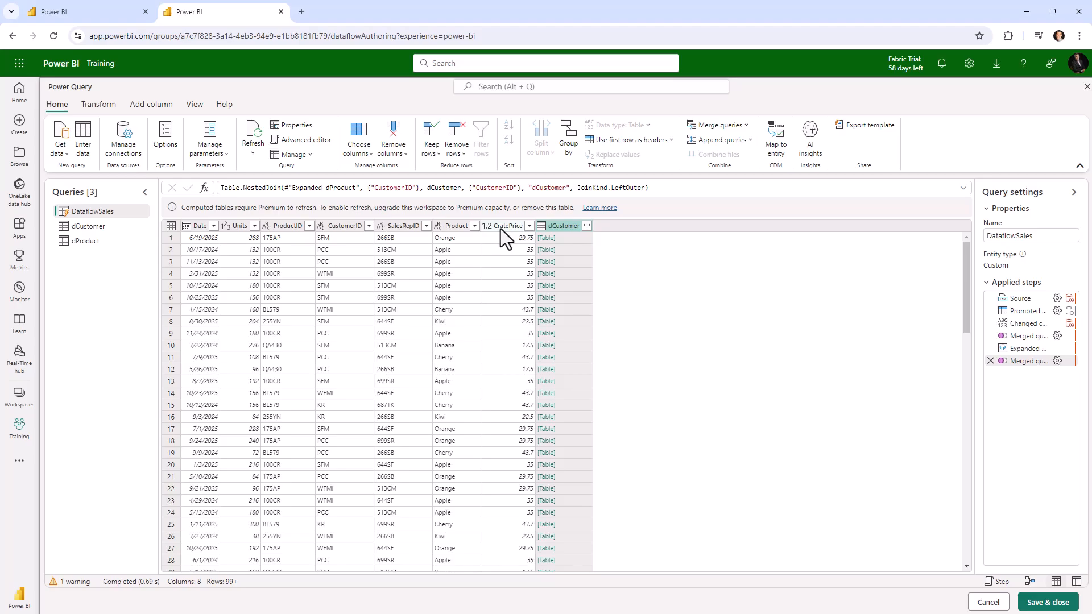
Expand the merged dCustomer column to include only Customer and % Discount, without the original column name as prefix
click(586, 227)
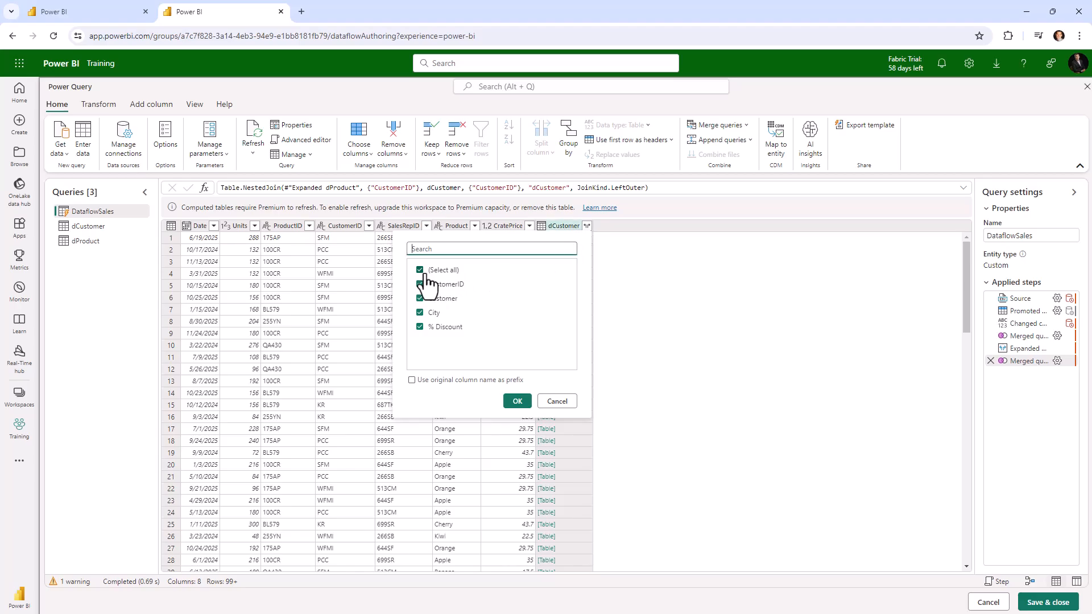
click(420, 270)
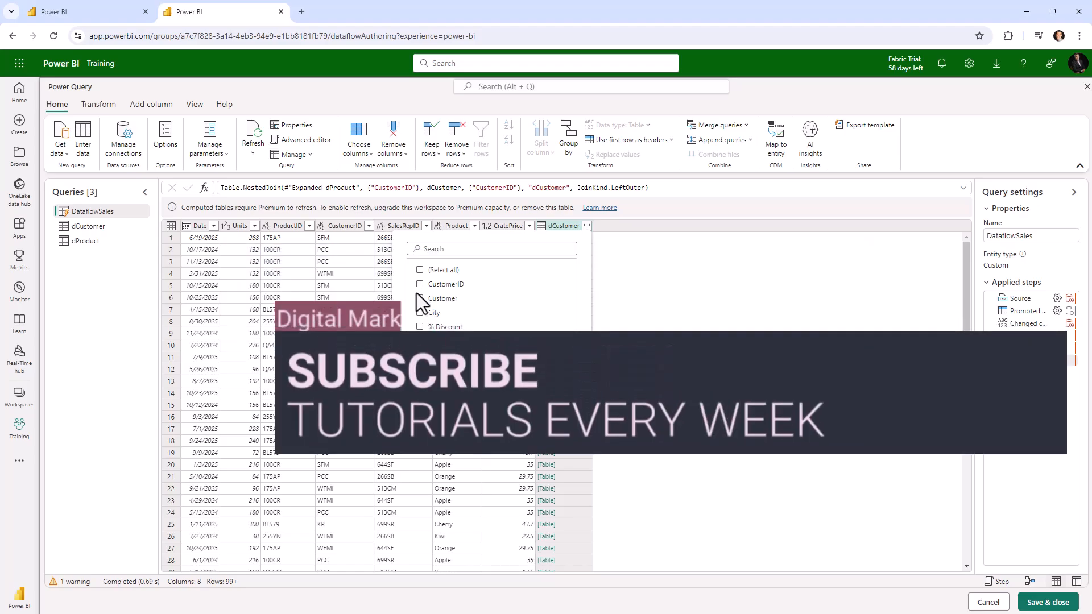
click(419, 299)
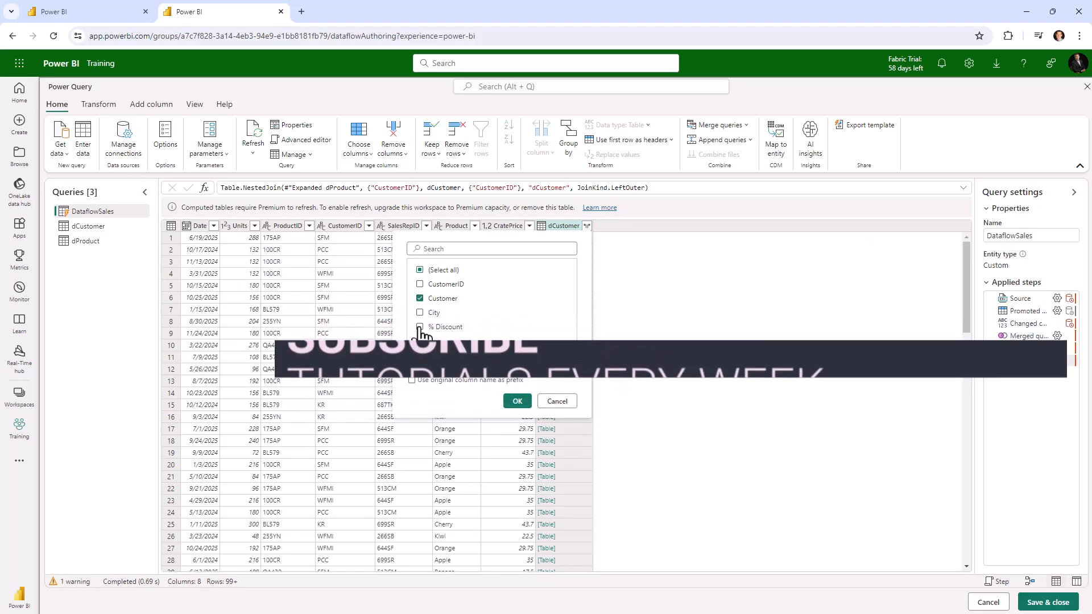
click(420, 327)
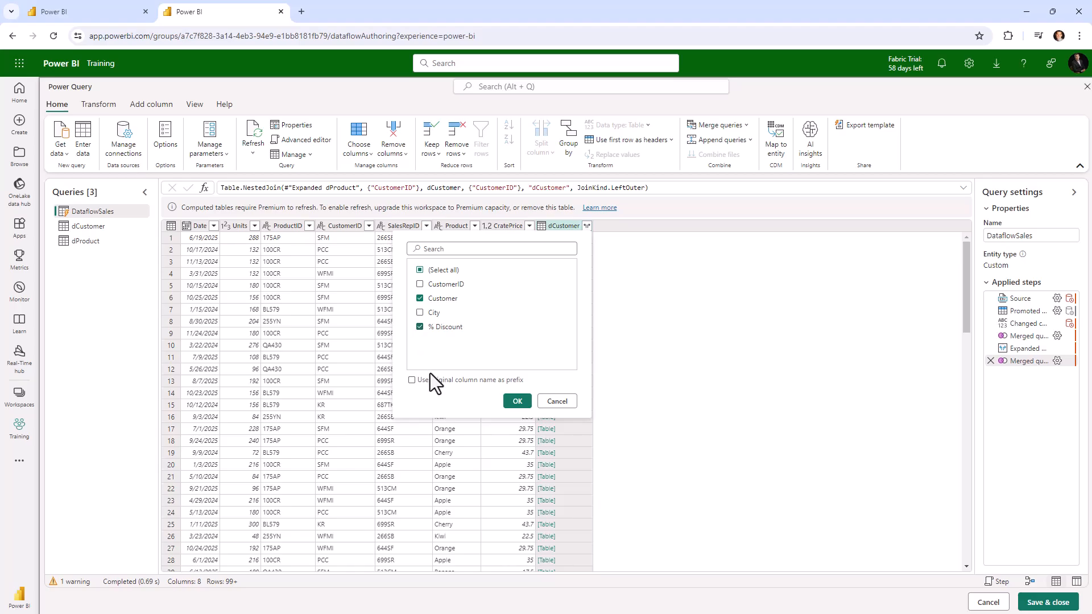
click(517, 401)
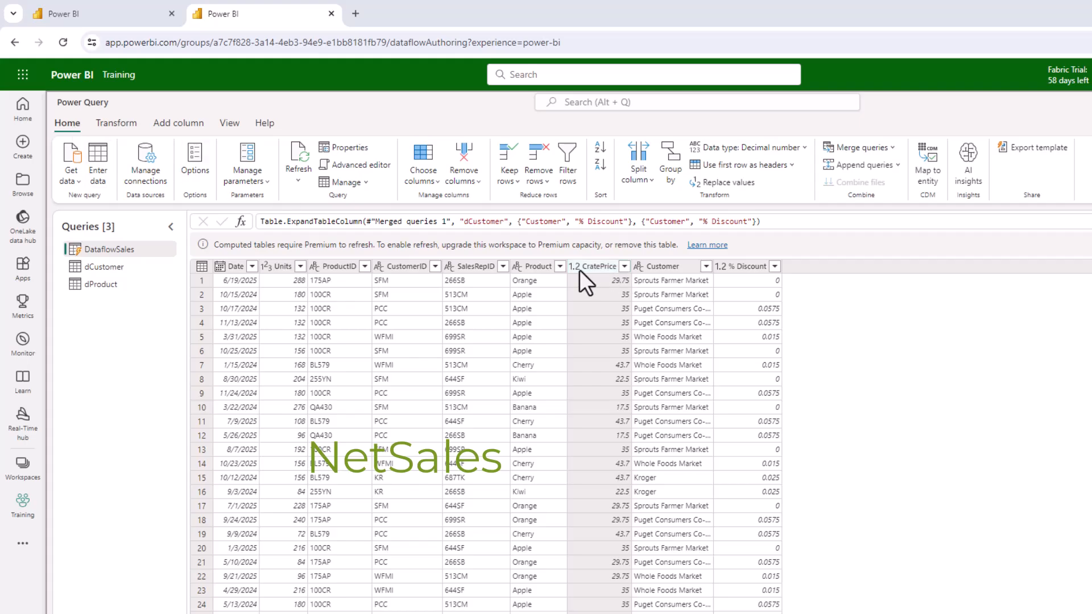
Add a column to DataflowSales that multiplies CratePrice by Units
click(592, 267)
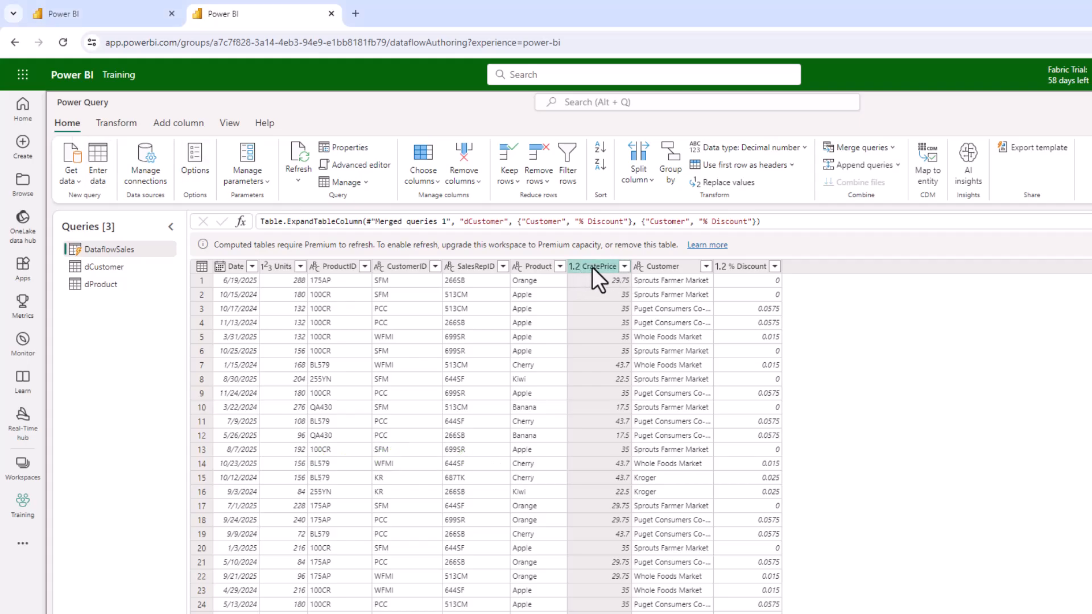
click(281, 268)
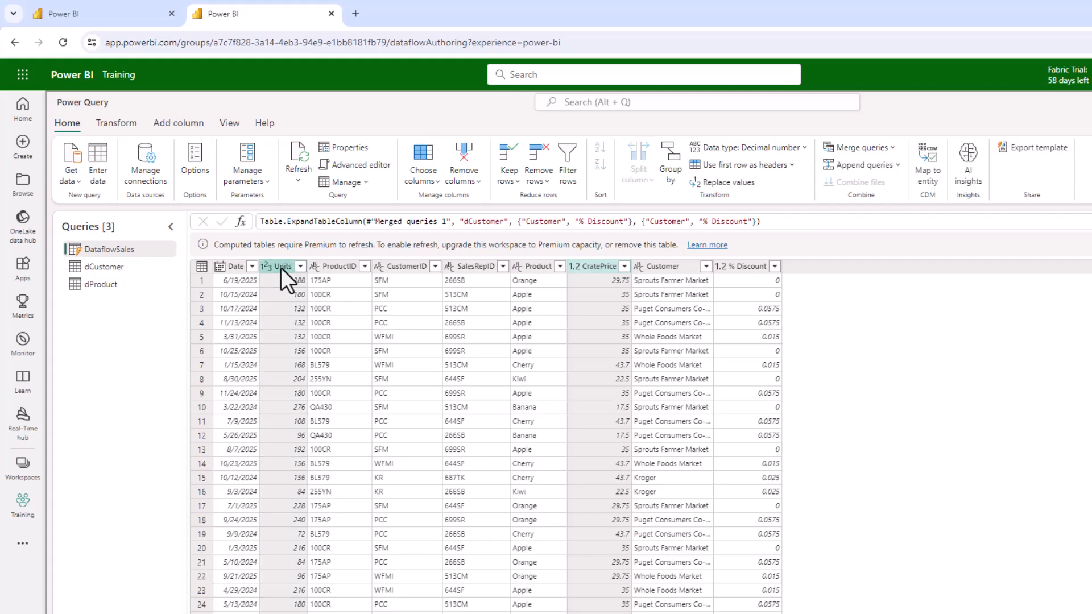
click(177, 124)
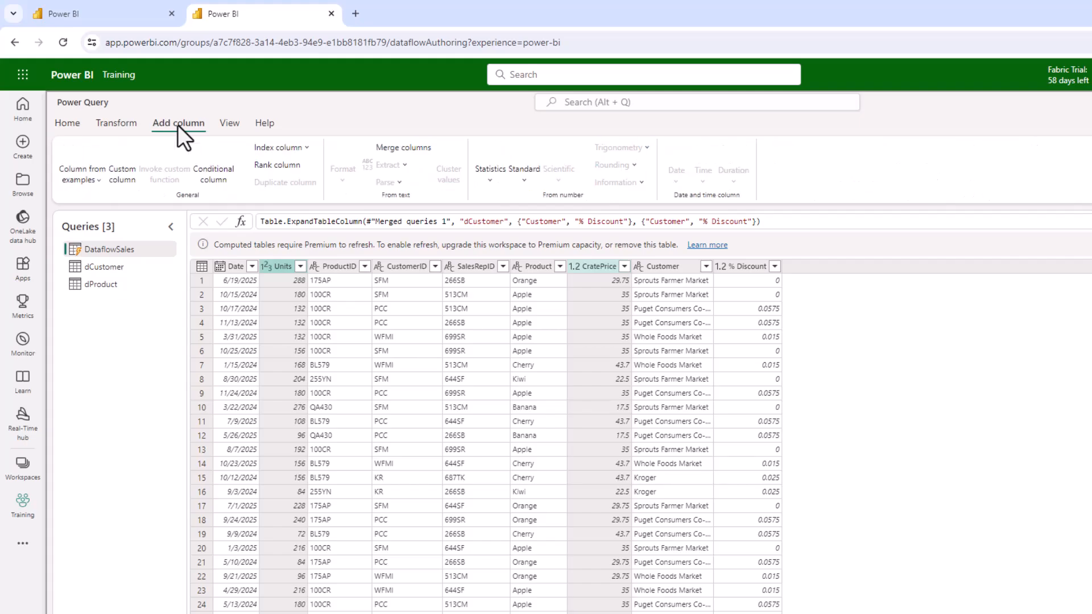
click(522, 178)
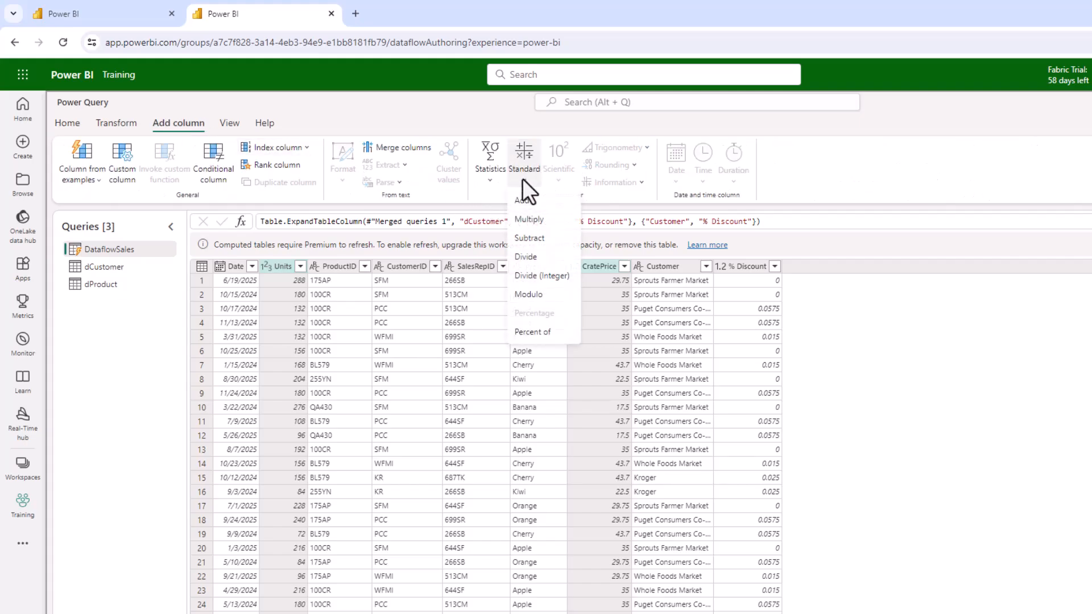
click(524, 219)
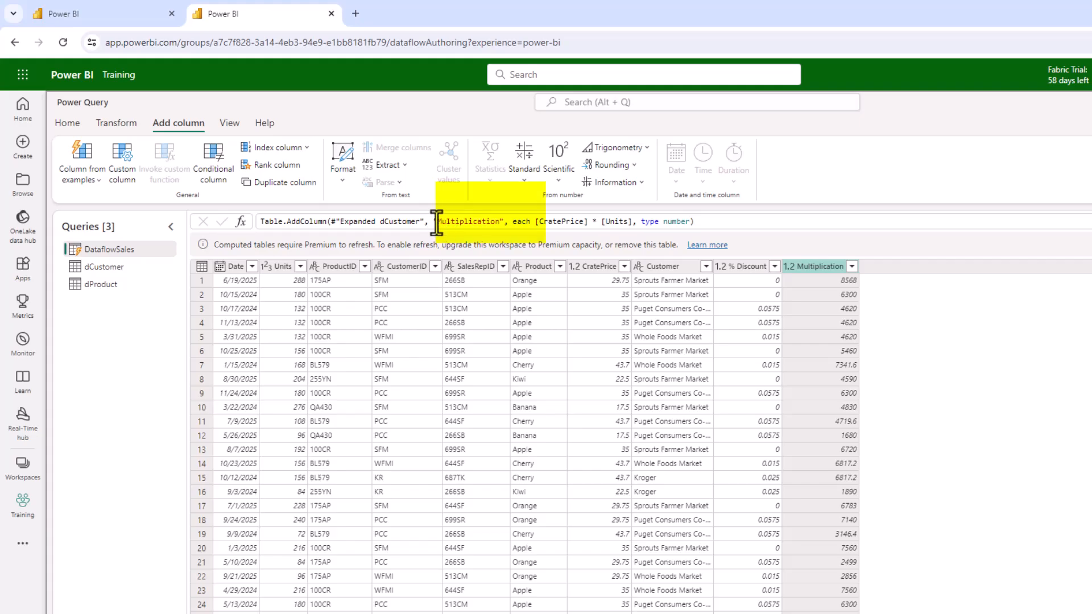
Rename the new multiplication column to NetSales by editing its name in the step's formula
drag(438, 222, 498, 222)
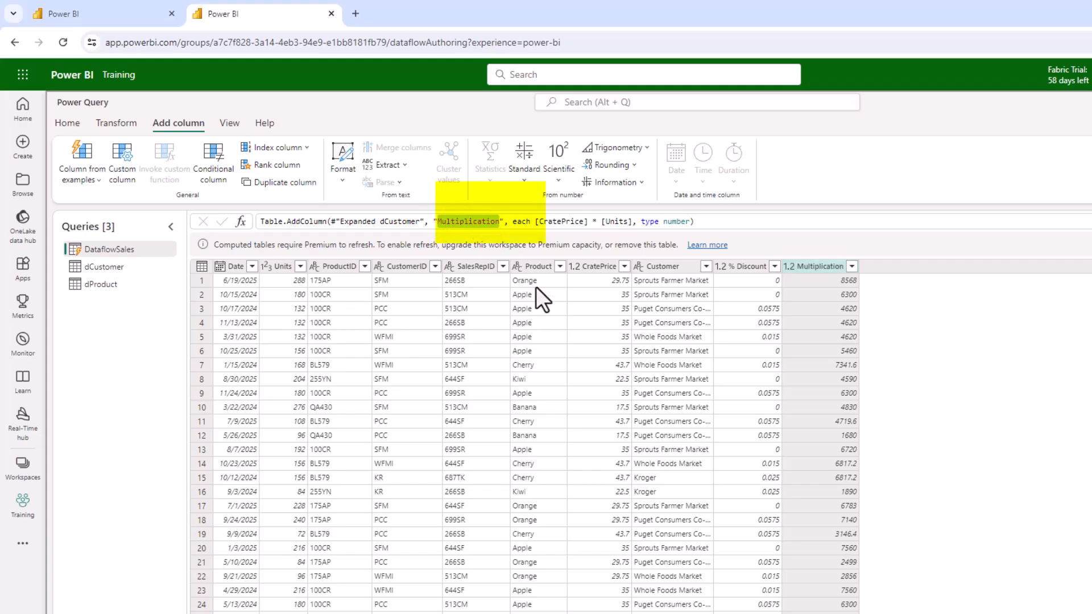
text(NetSales)
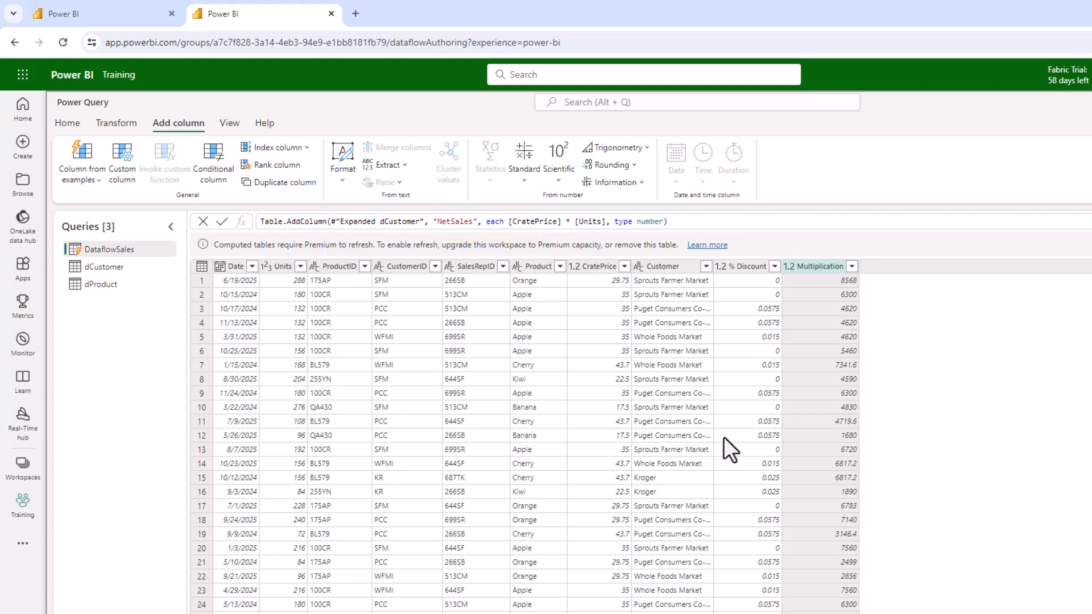
key(Return)
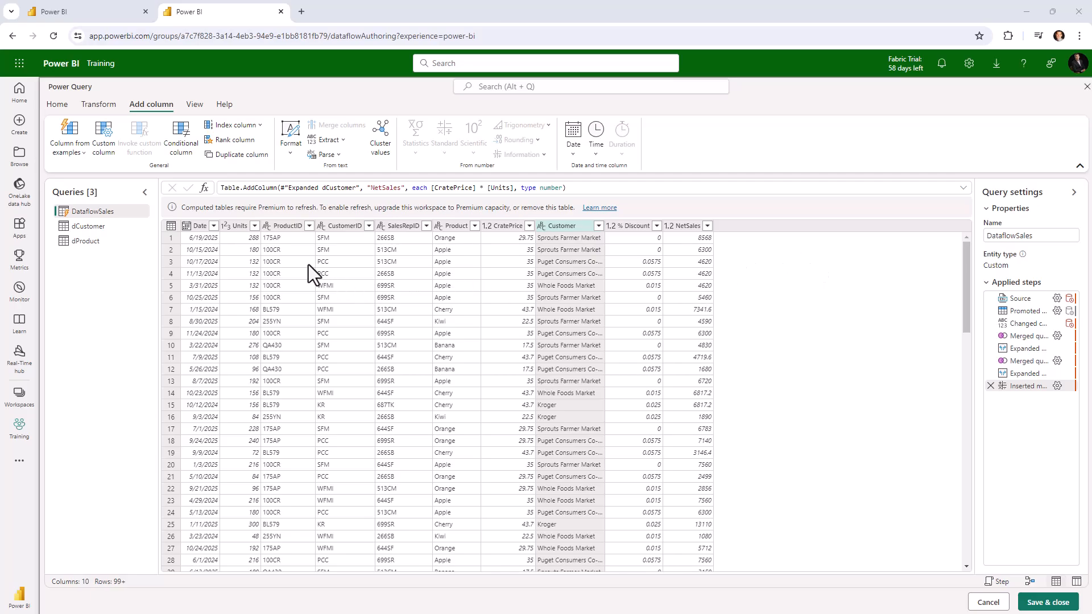
Keep only the Date, Units, Product, Customer and NetSales columns and remove all other columns
click(196, 226)
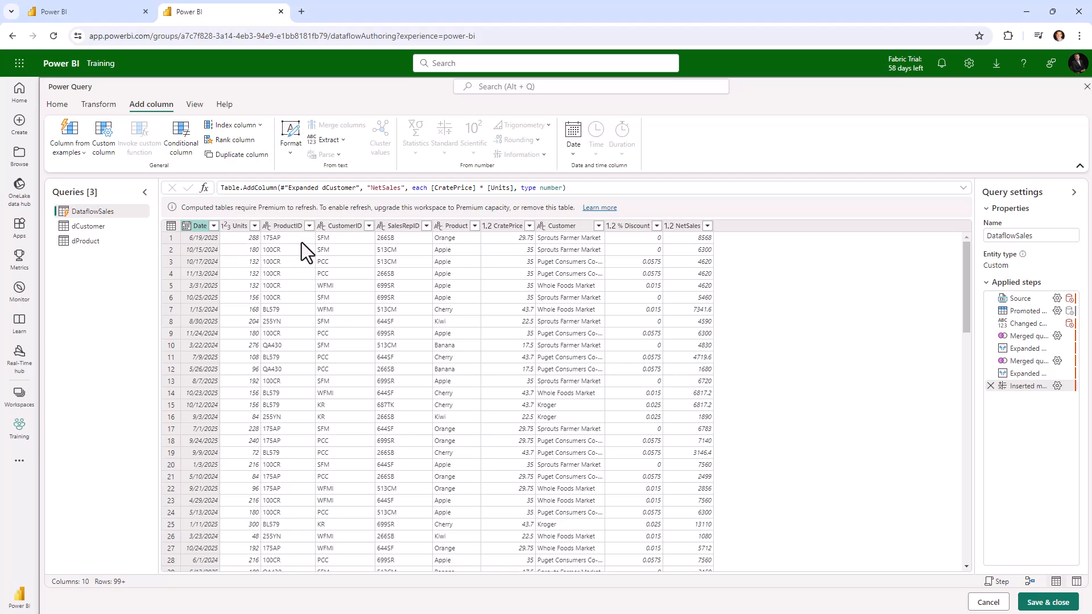
ctrl+click(239, 228)
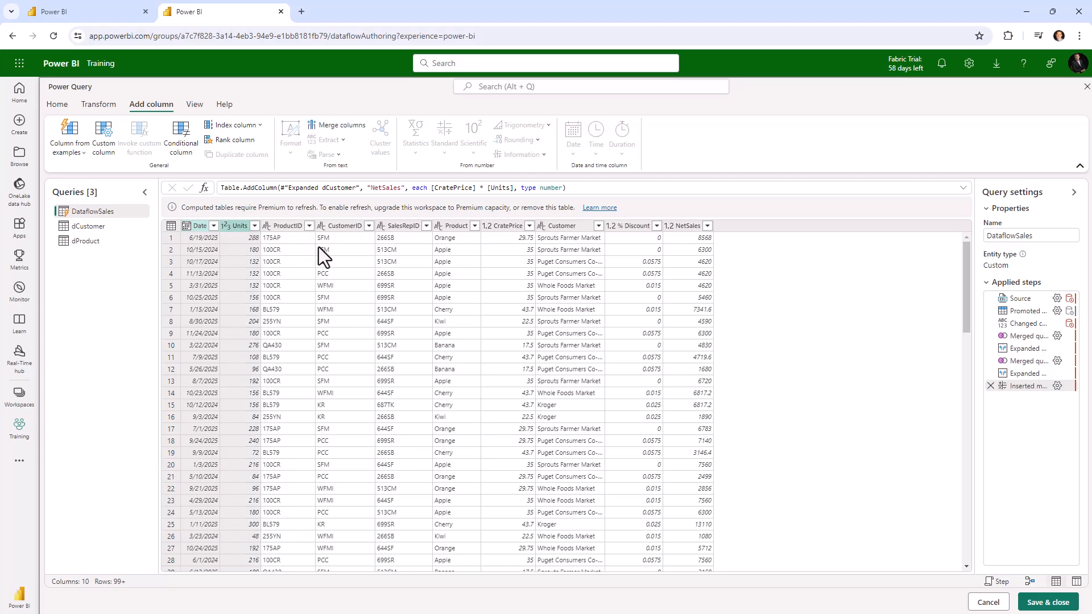
click(448, 227)
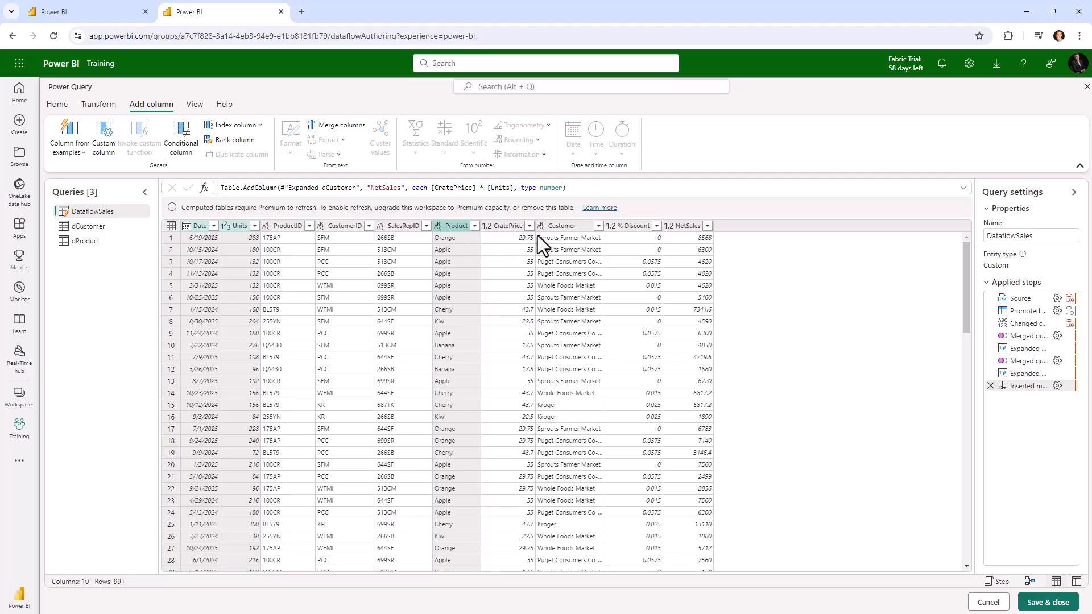
ctrl+click(552, 226)
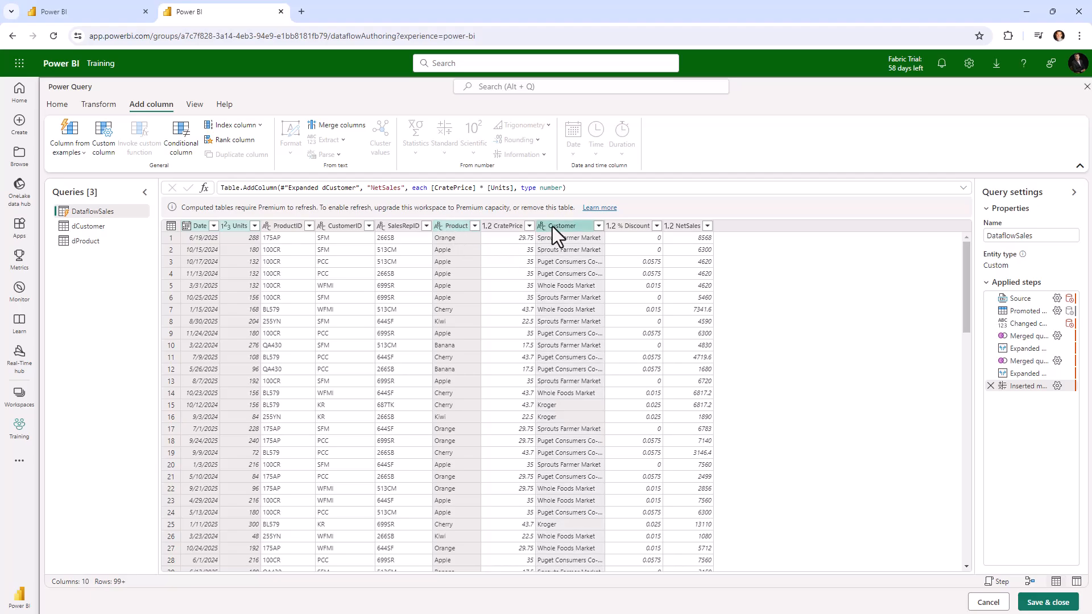
ctrl+click(688, 226)
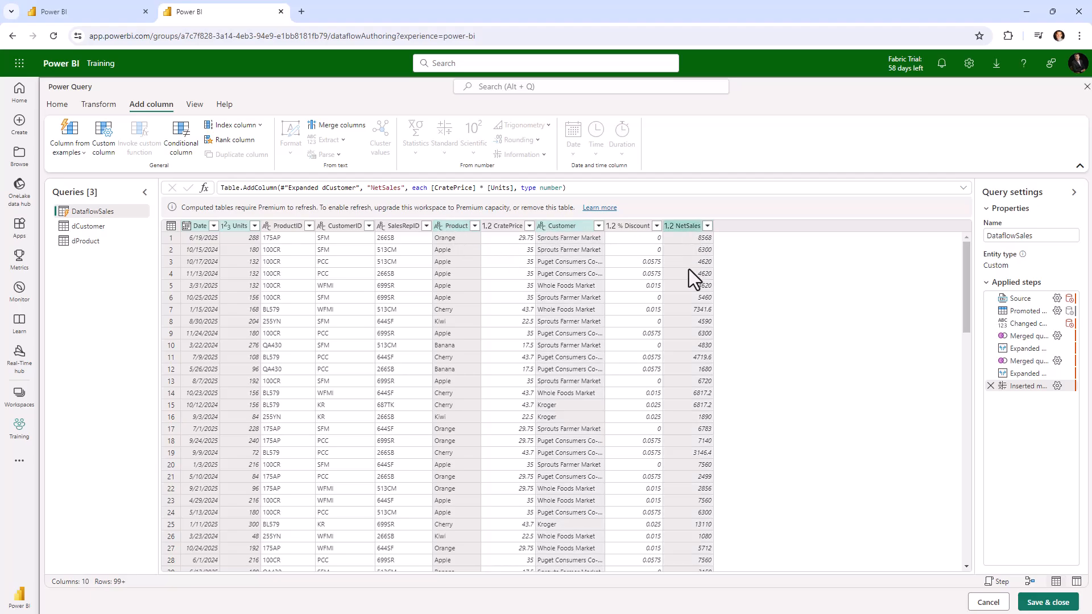
right_click(680, 227)
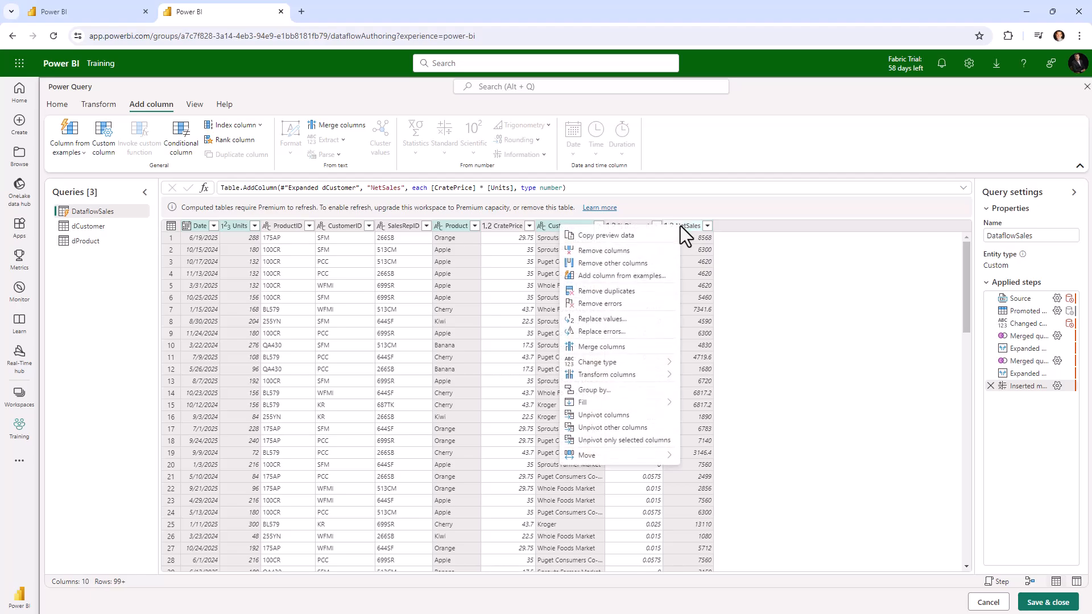
click(595, 265)
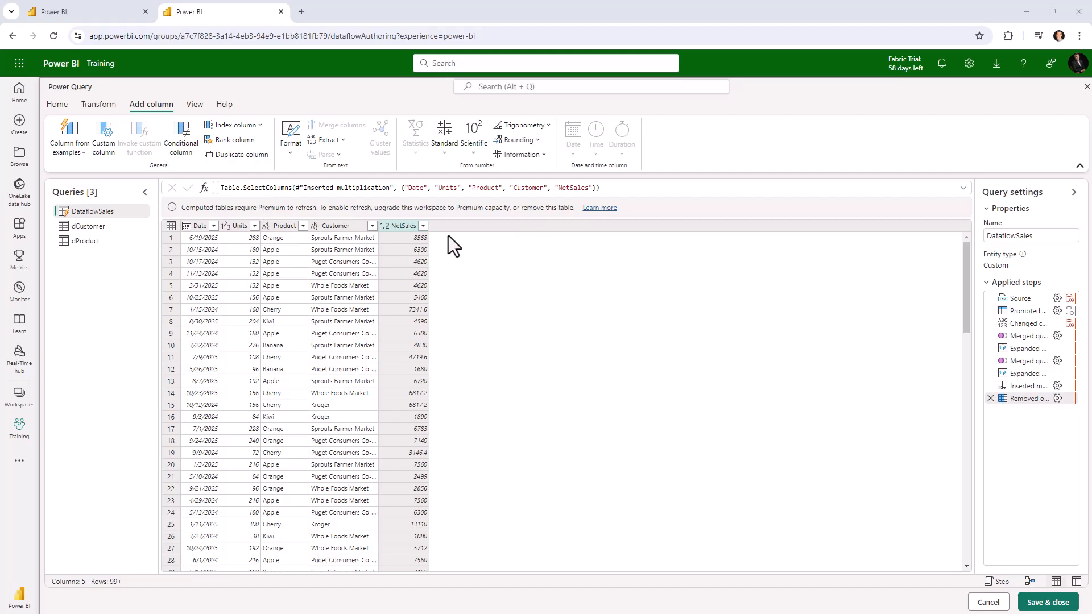
Rename the DataflowSales query by adding "Power BI Video" in front of its existing name
click(984, 237)
text(Power BI Video)
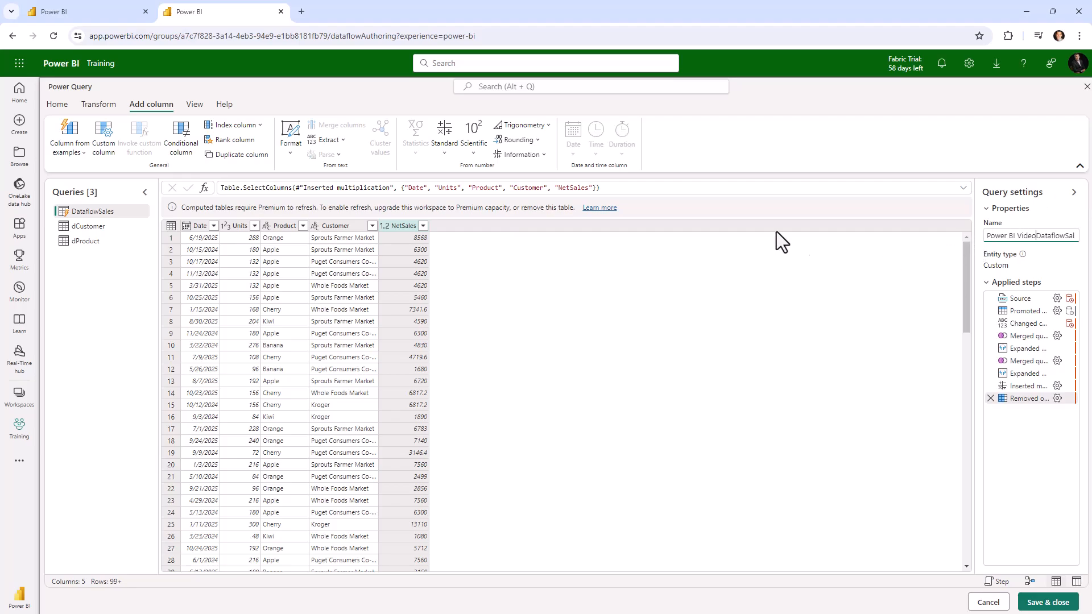
key(Return)
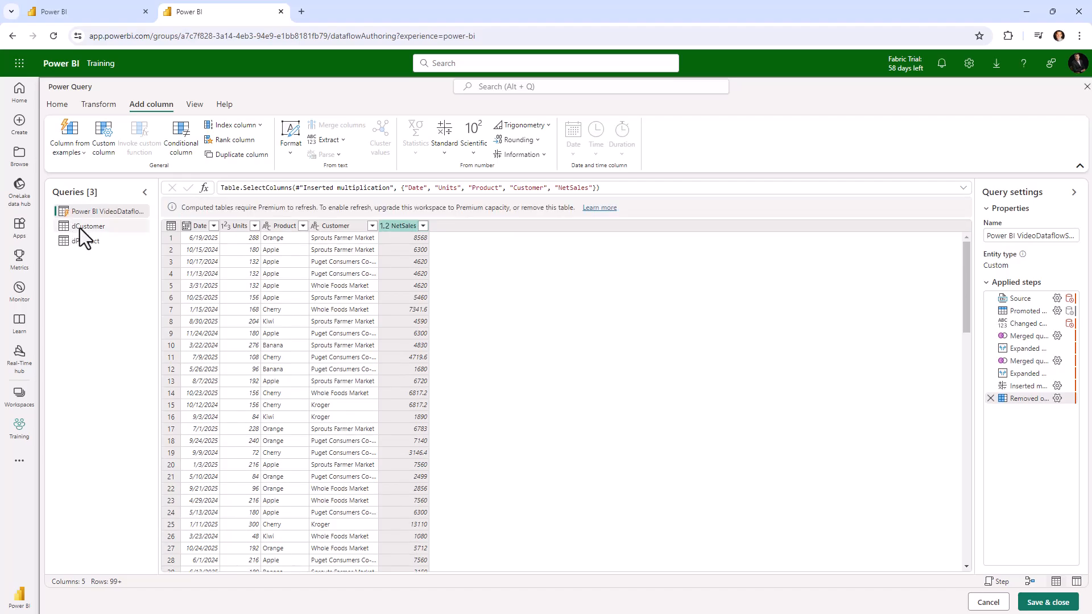
Disable loading for the dCustomer and dProduct queries
click(80, 227)
right_click(80, 227)
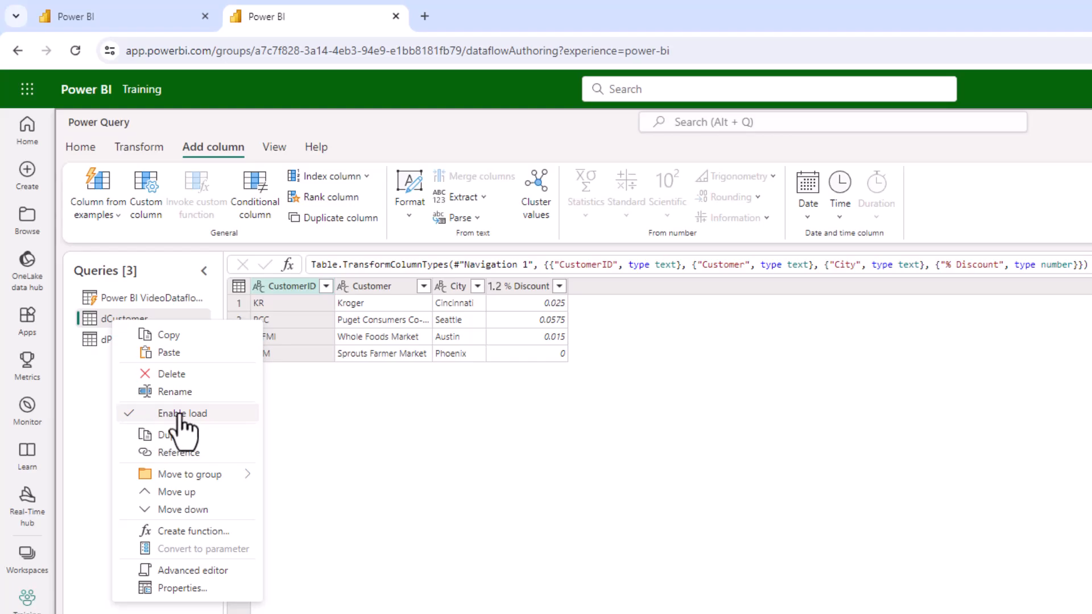
click(182, 414)
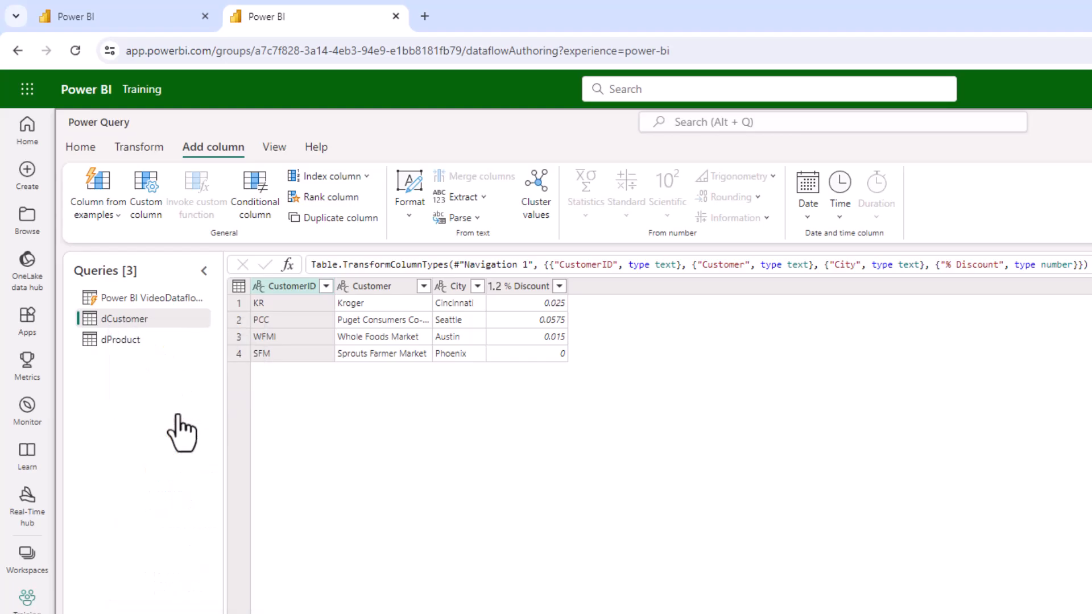
click(111, 340)
right_click(114, 339)
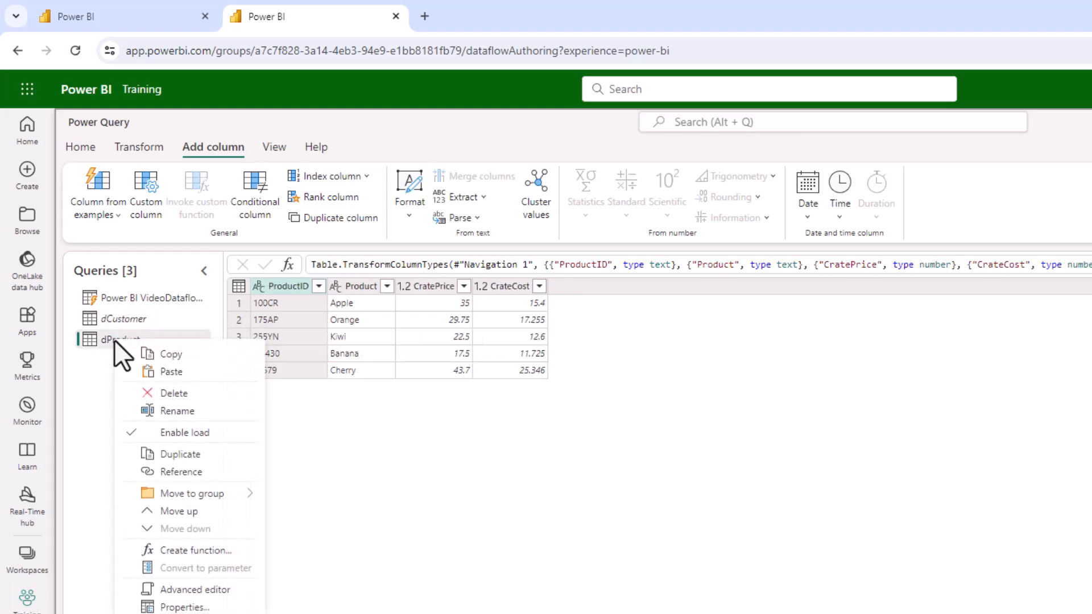
click(171, 433)
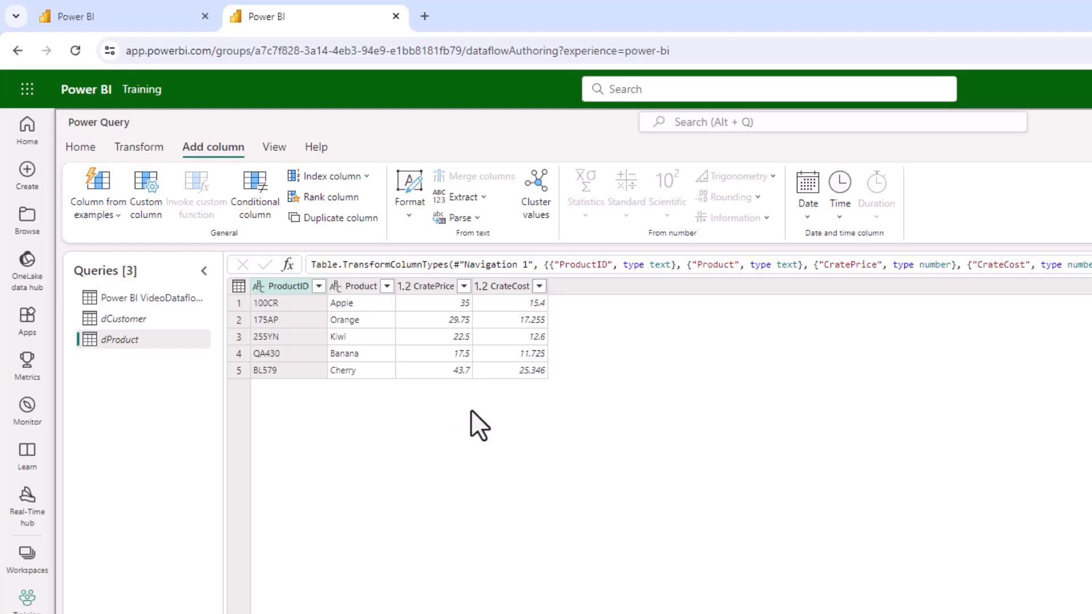
Check the Enable load setting of the dCustomer and dProduct queries
right_click(125, 318)
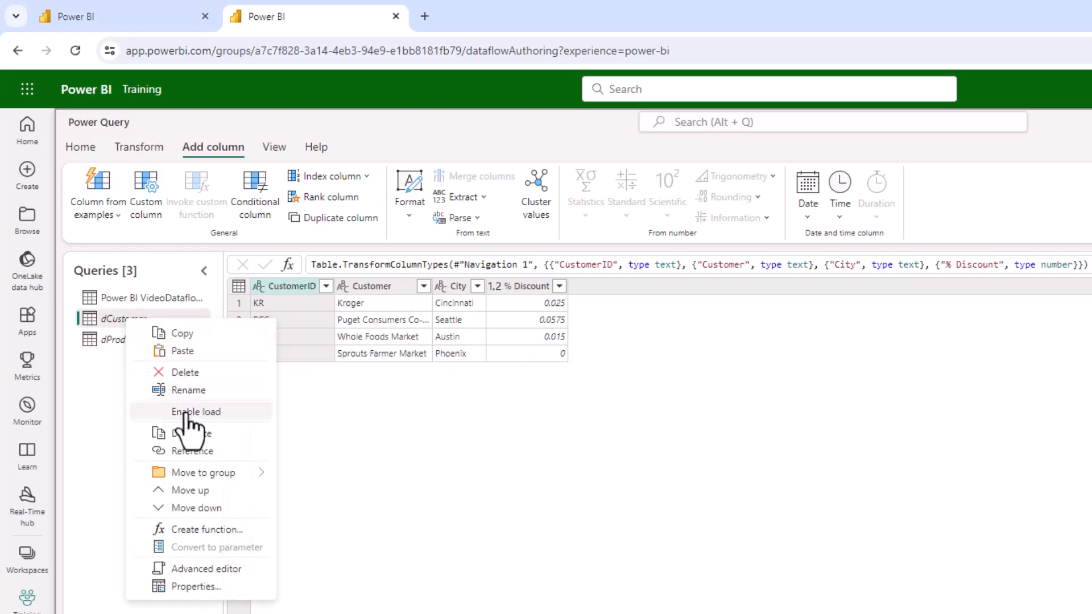
click(114, 338)
right_click(115, 338)
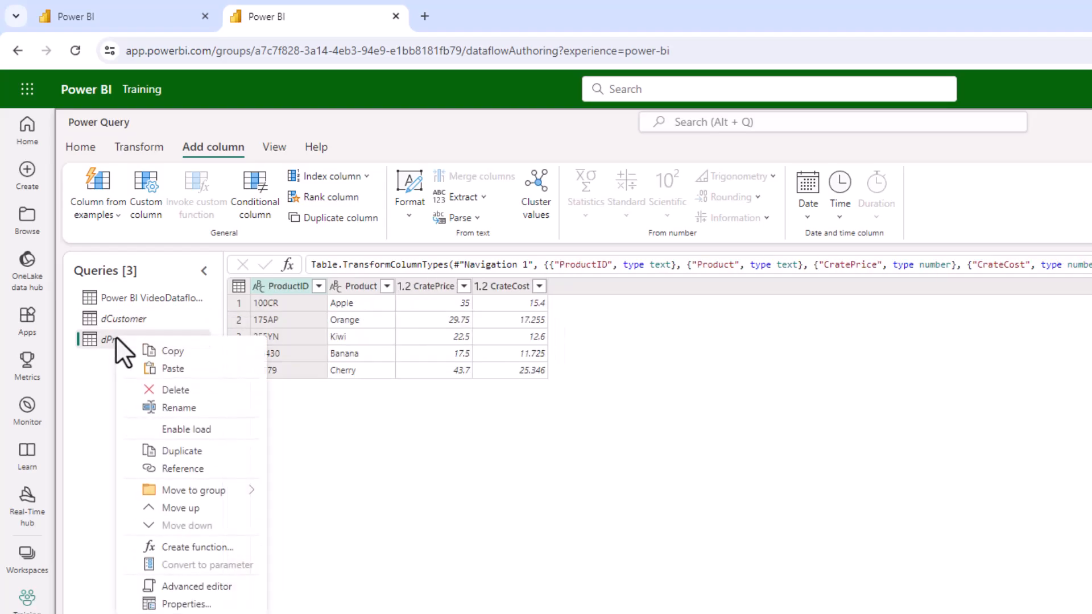
Return to the Power BI VideoDataflowSales query, then save and close the Power Query editor
click(80, 457)
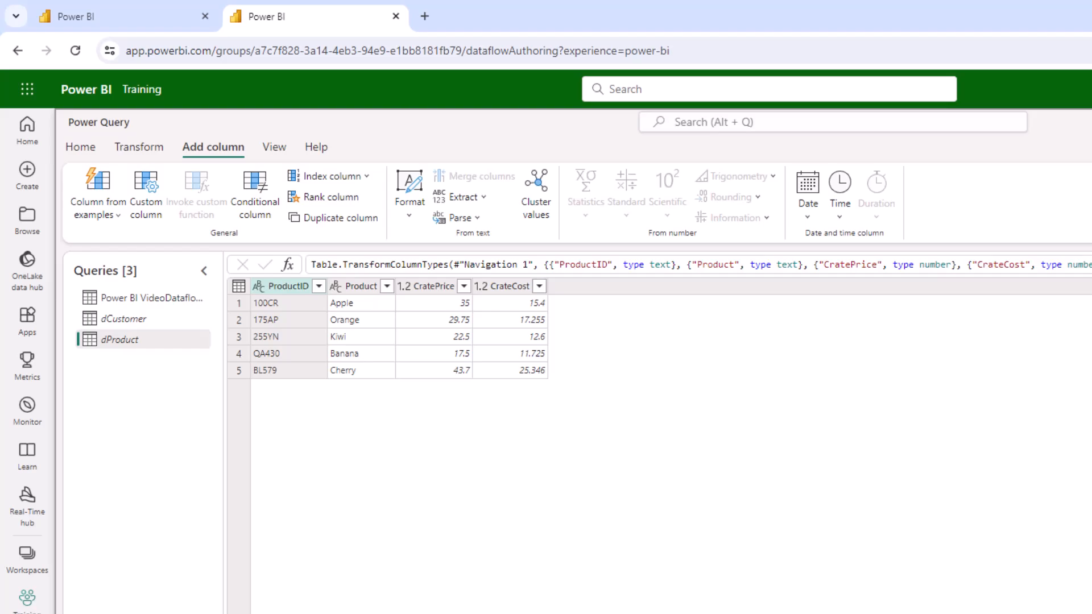
click(144, 296)
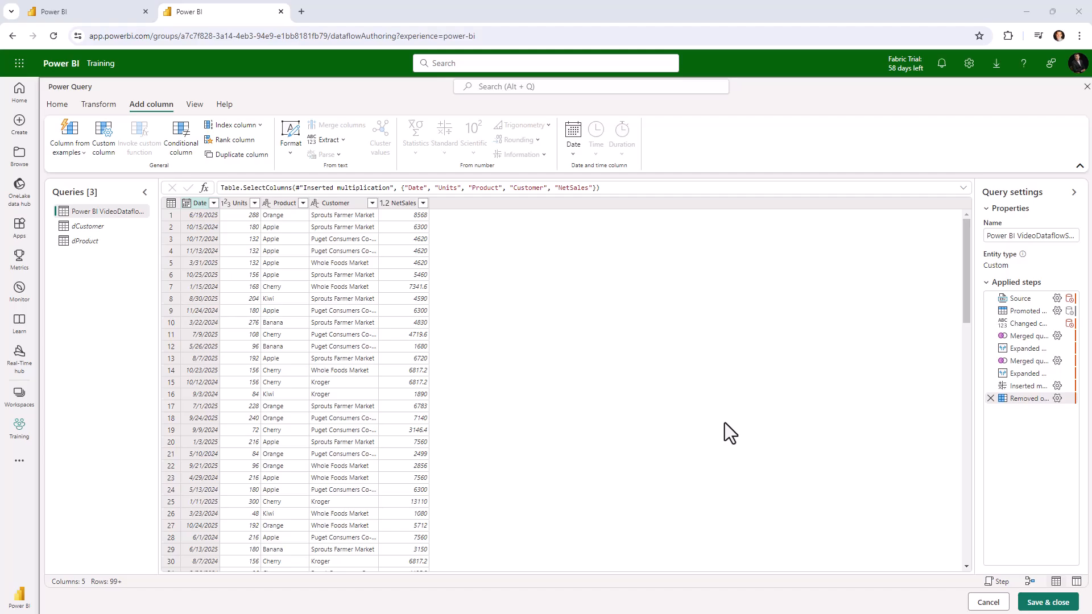
click(1043, 605)
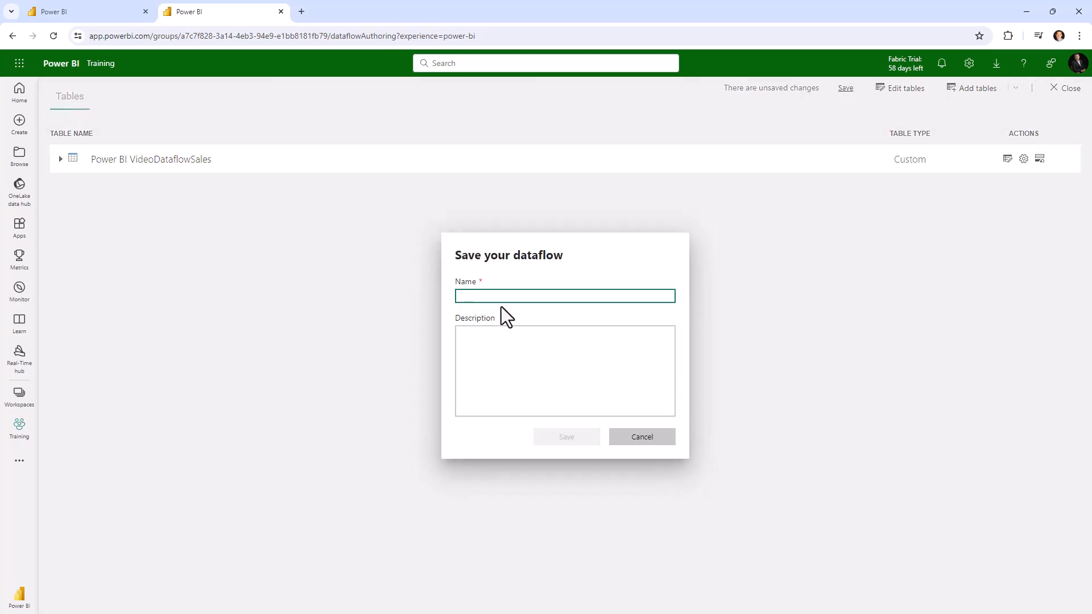
Save the dataflow named with the owner's first name plus "Video", described as "video sample of dataflow", and refresh it immediately
text(Craig Video)
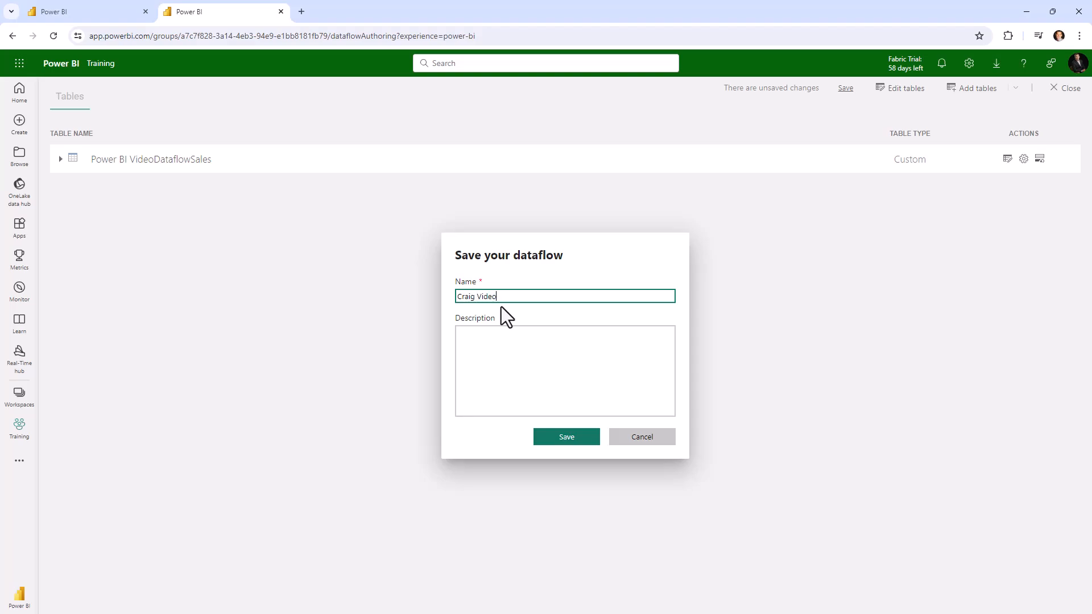
click(487, 351)
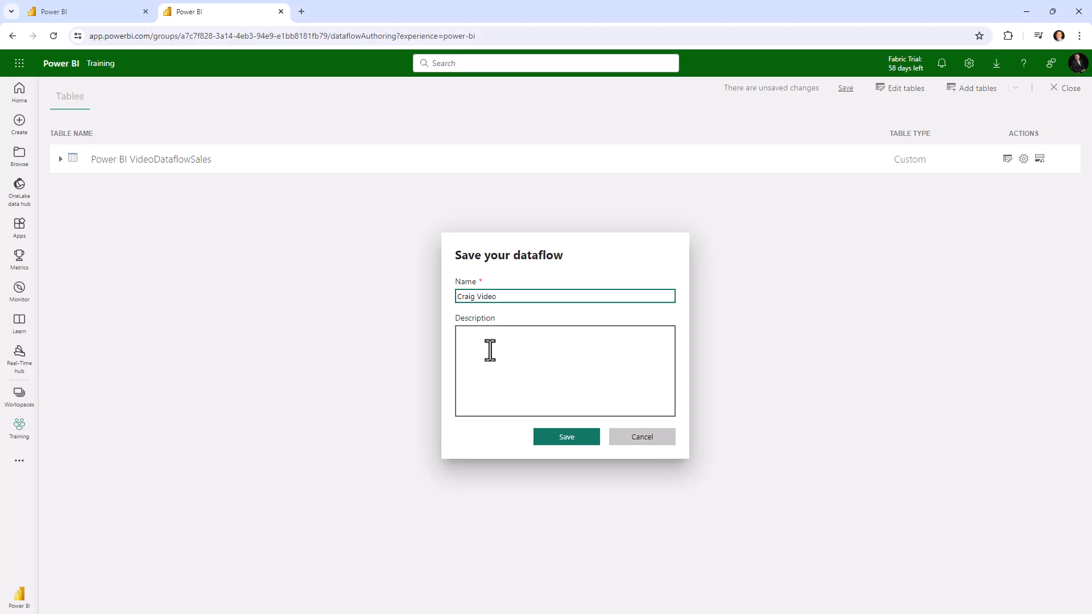
text(video sample of dataflow)
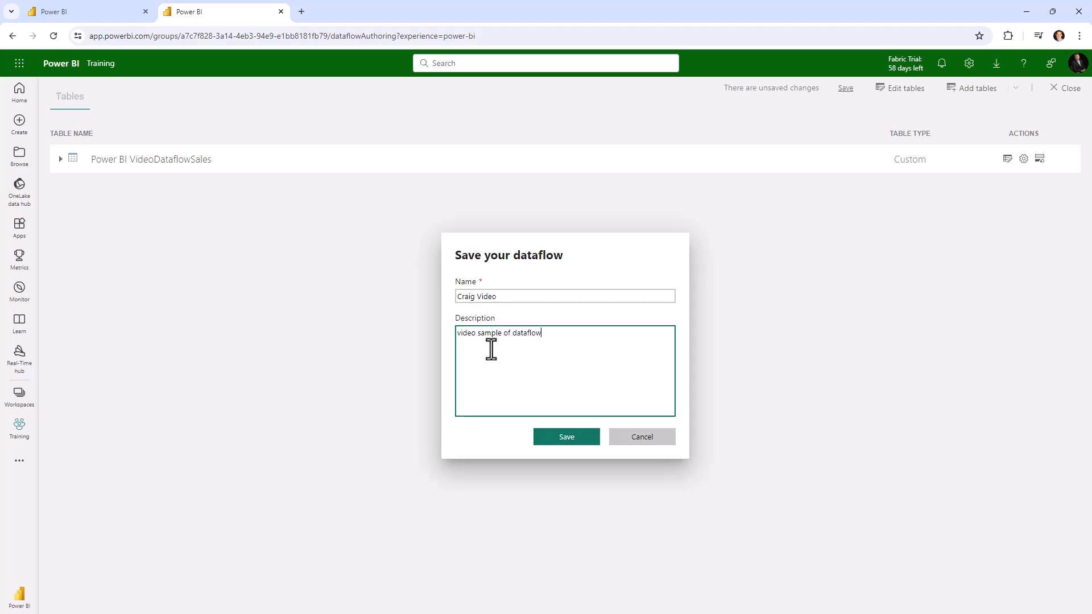
click(559, 440)
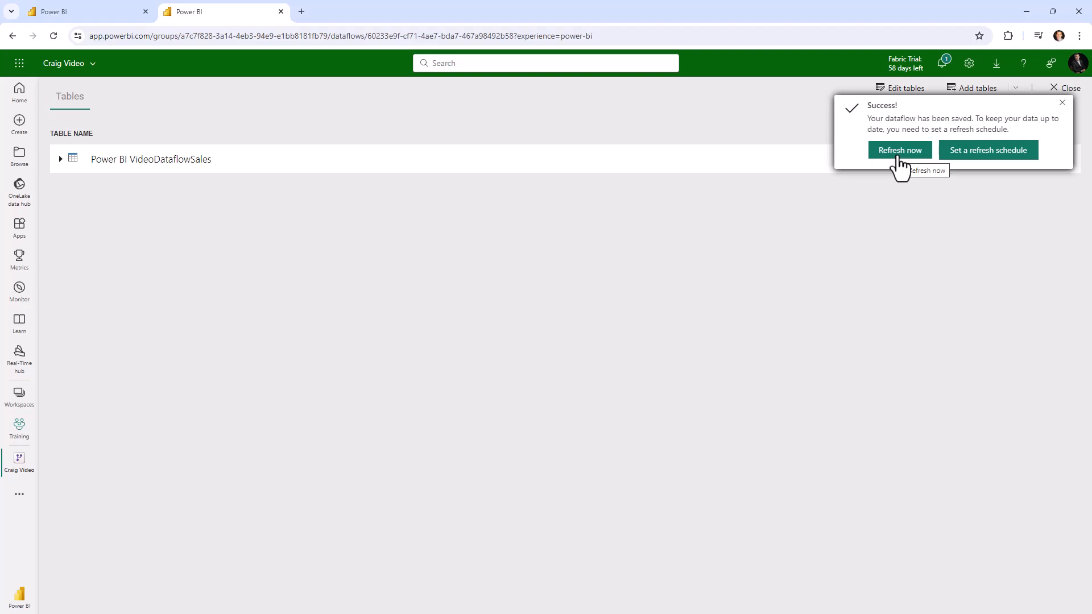
click(897, 159)
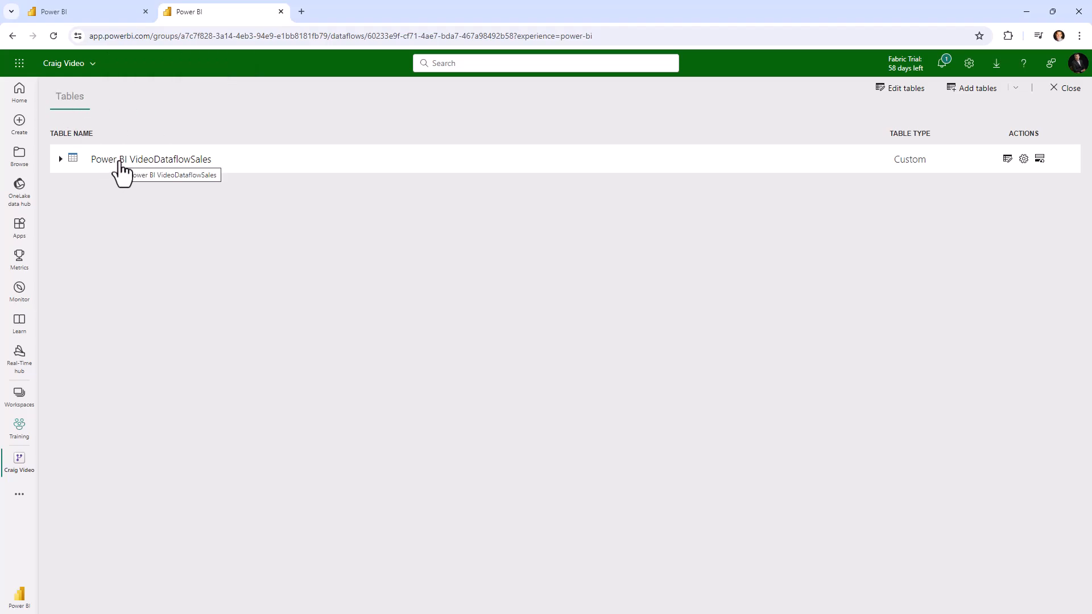
Check the saved dataflow's name and location details, and open the Training workspace from the Power BI home page
click(64, 66)
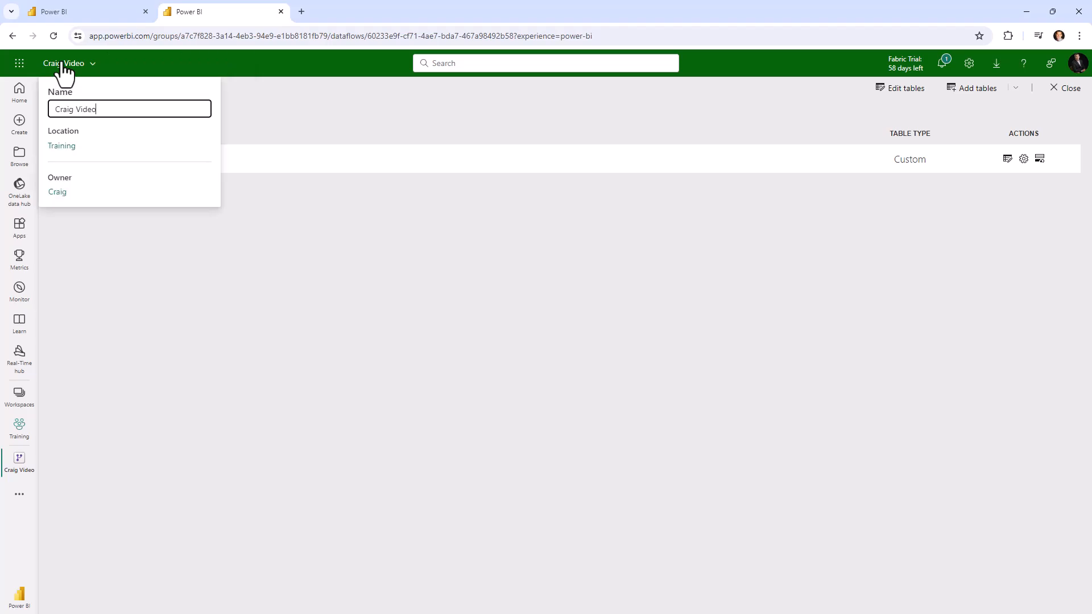
click(216, 401)
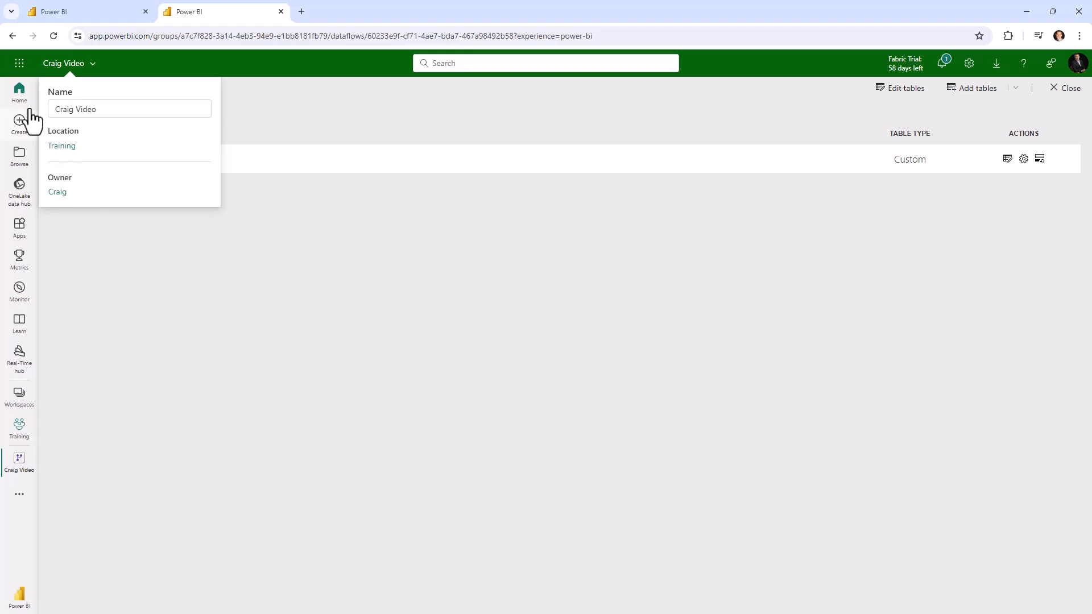
click(19, 65)
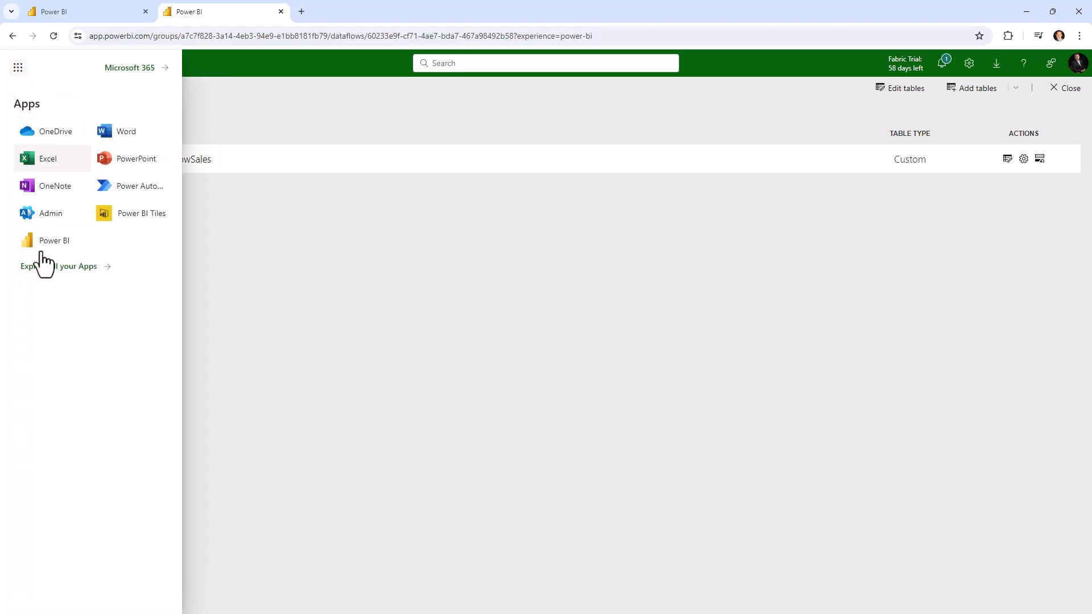
click(51, 239)
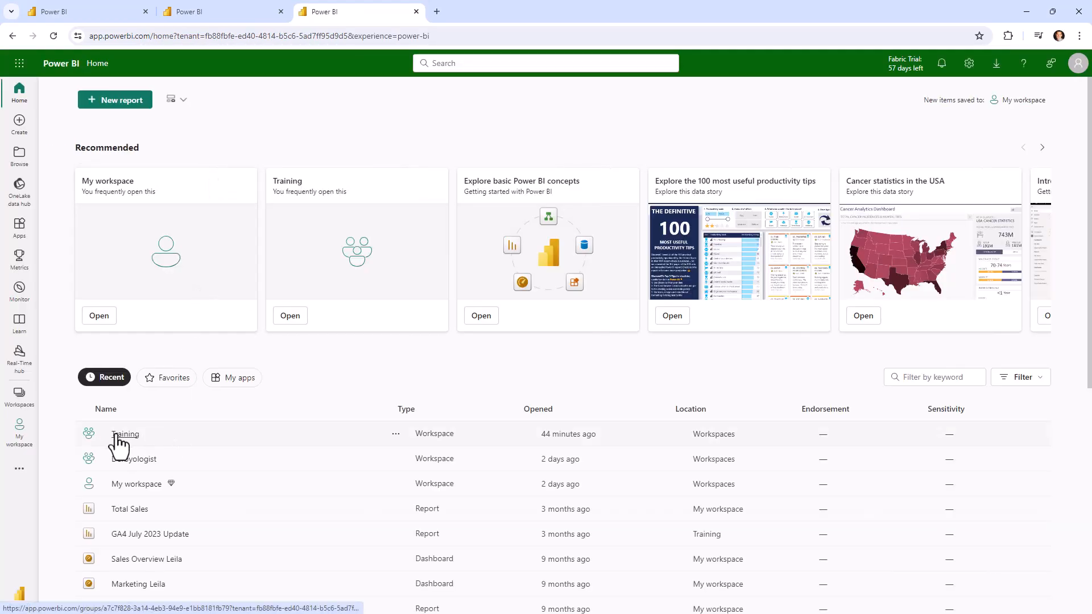
click(115, 436)
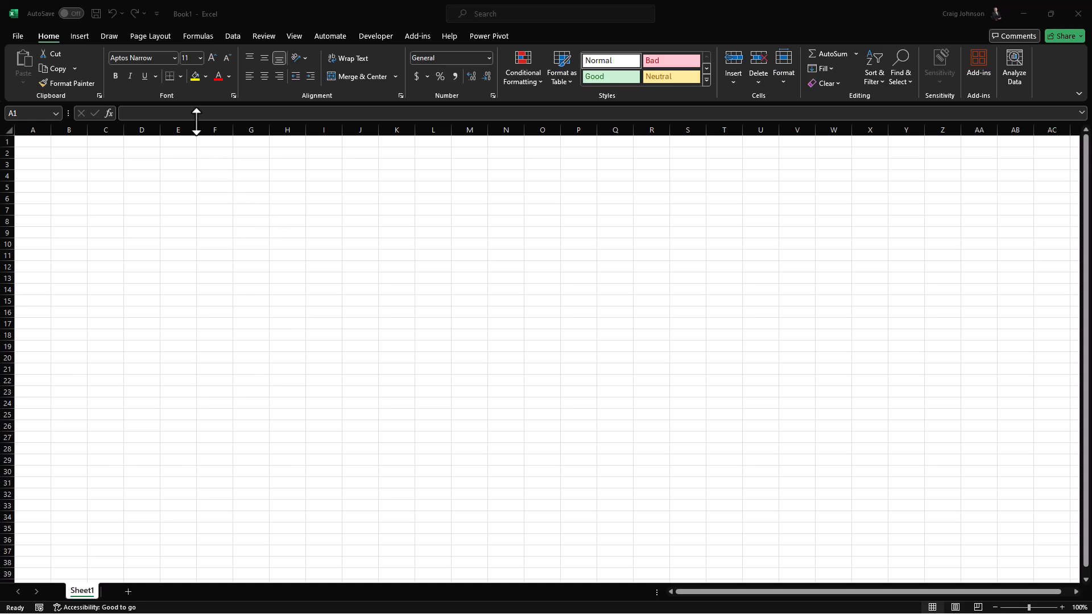
Switch to Excel, get data from Power Platform dataflows, and select the Power BI VideoDataflowSales table in the Training workspace's saved dataflow
click(231, 32)
click(19, 73)
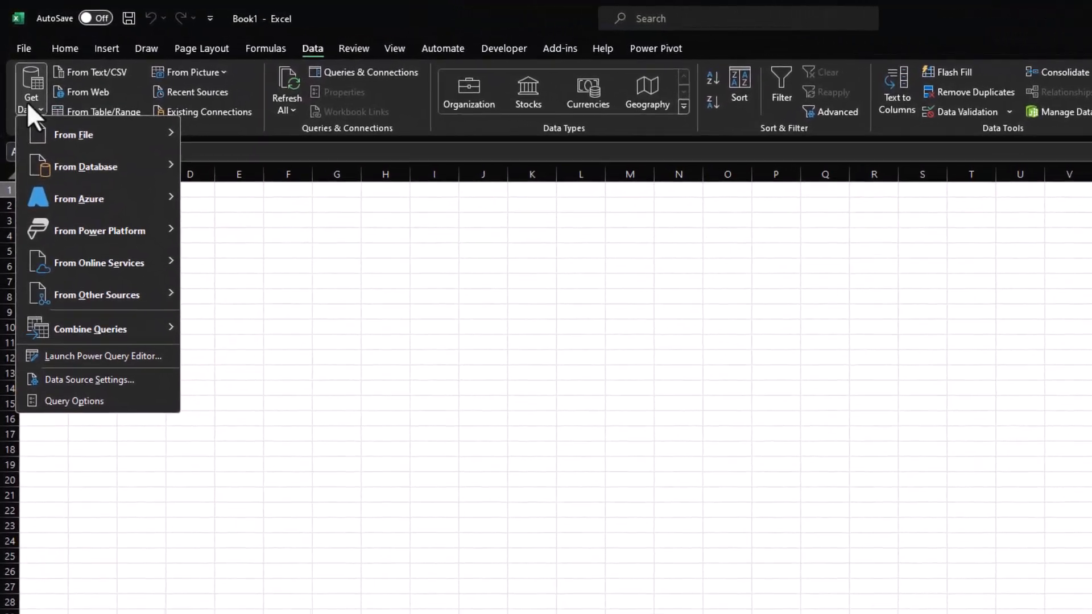
mouse_move(79, 236)
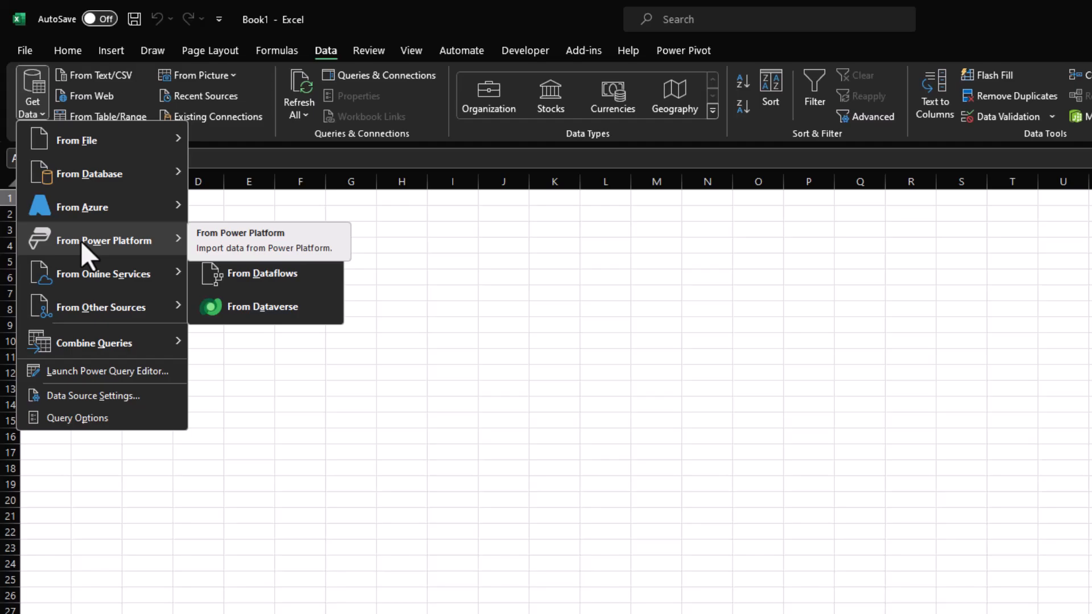
click(245, 271)
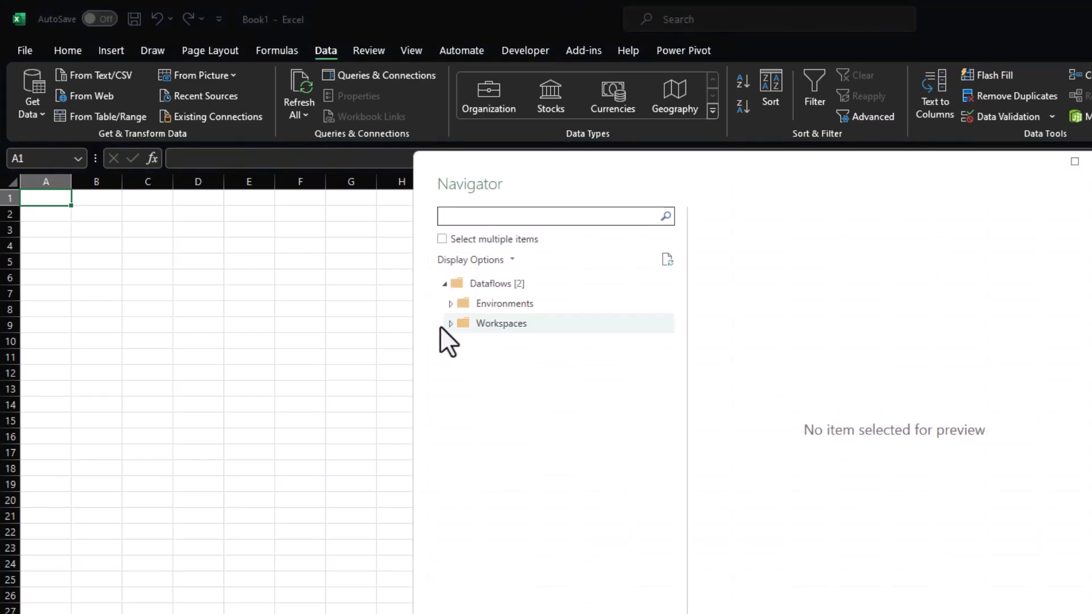
click(448, 323)
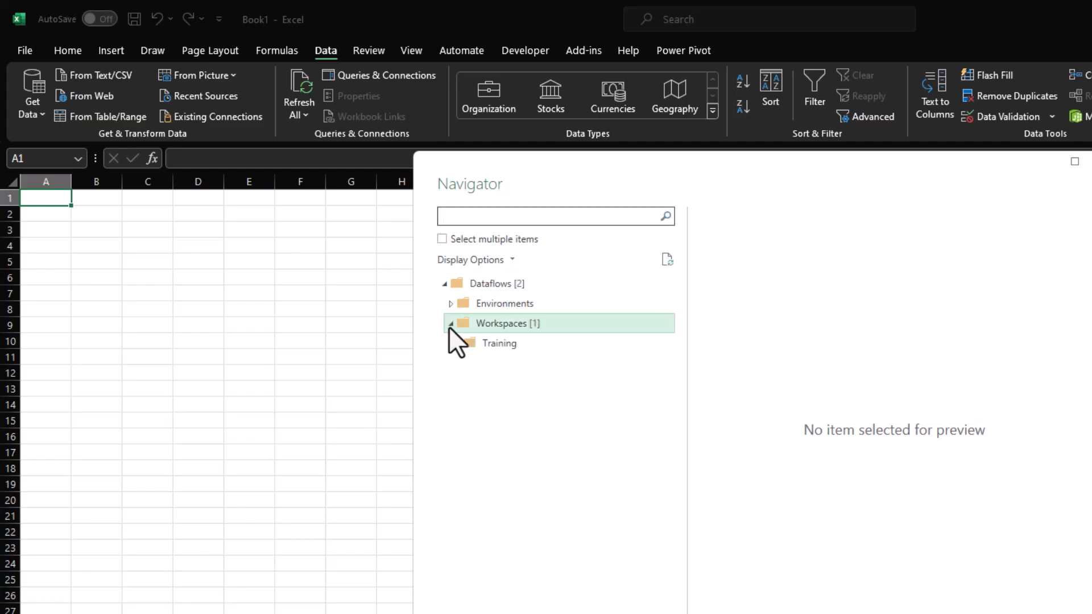
click(456, 342)
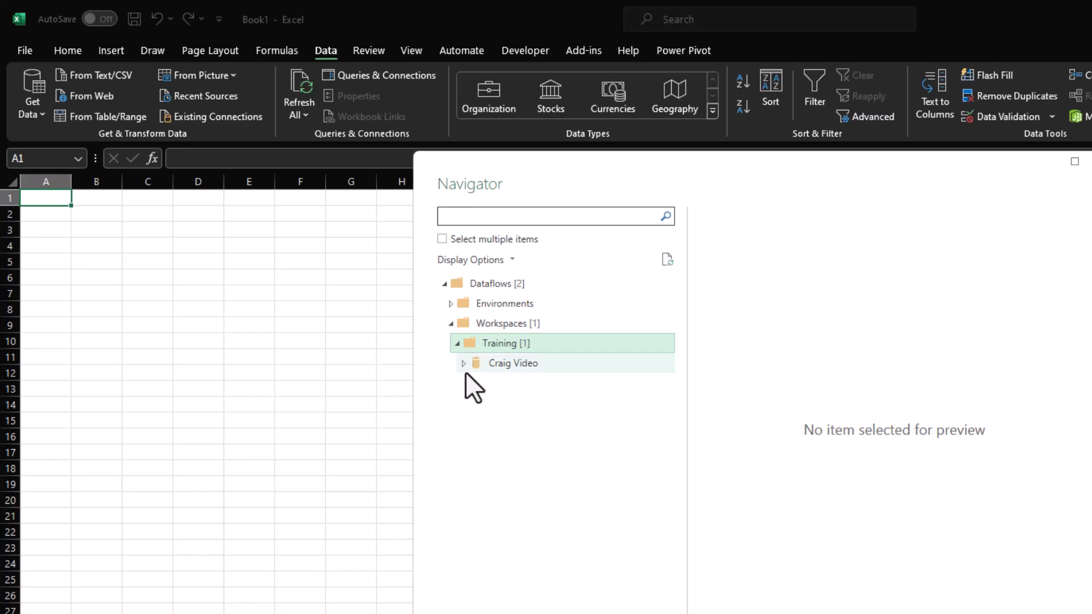
click(460, 364)
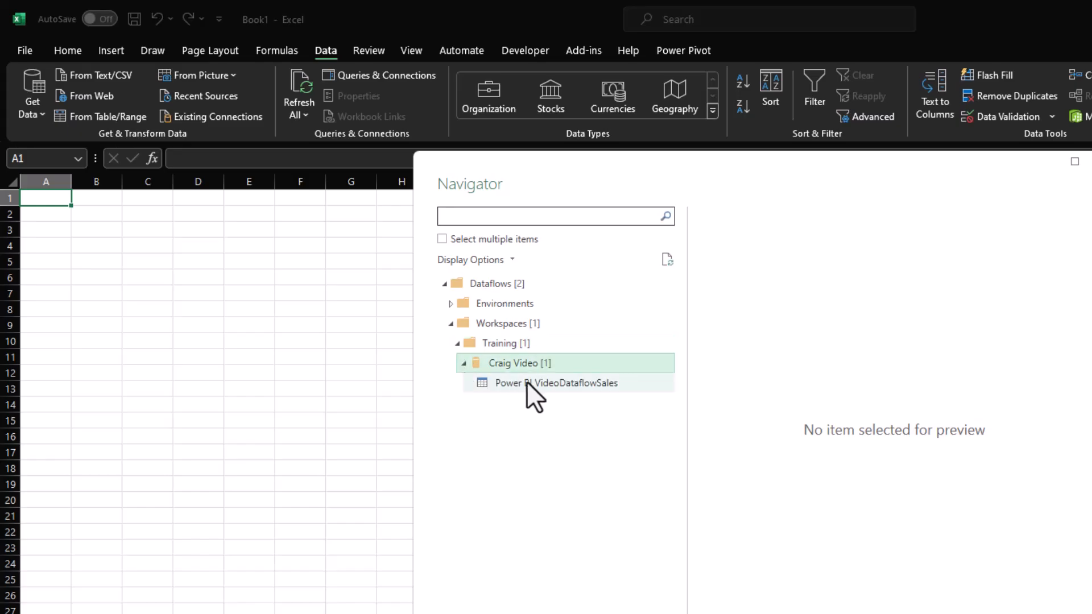
click(526, 381)
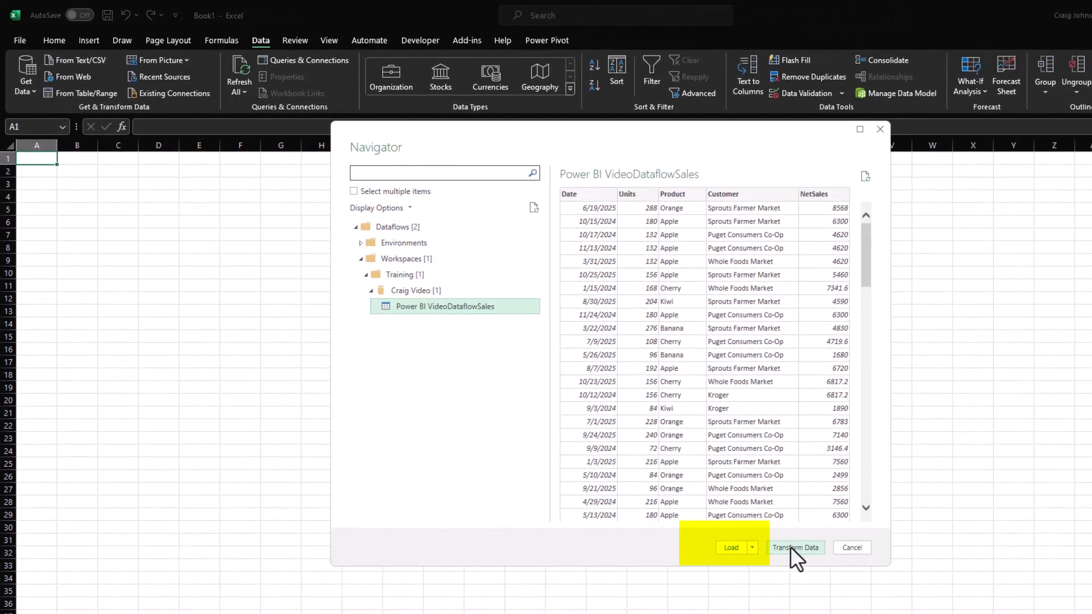
Load the selected dataflow table as a PivotTable Report in the existing worksheet at cell C4
click(752, 547)
click(783, 578)
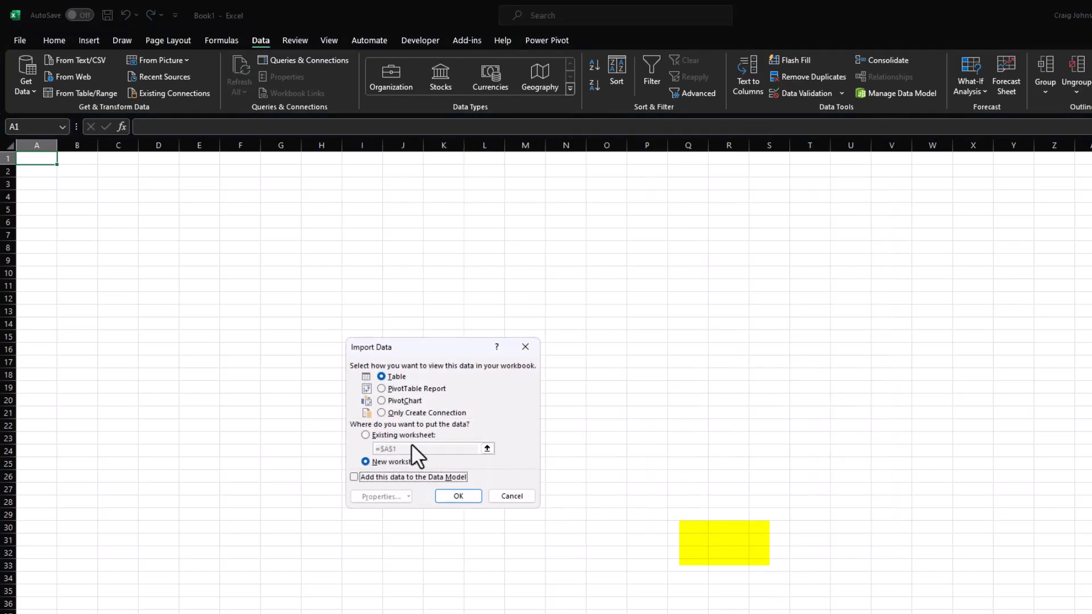
click(381, 389)
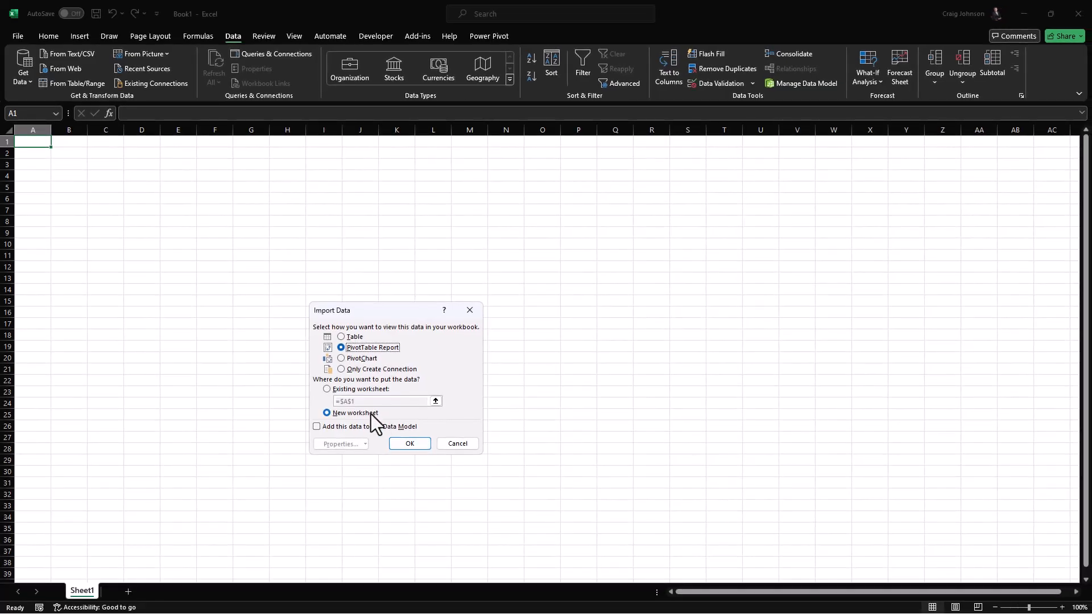
click(326, 389)
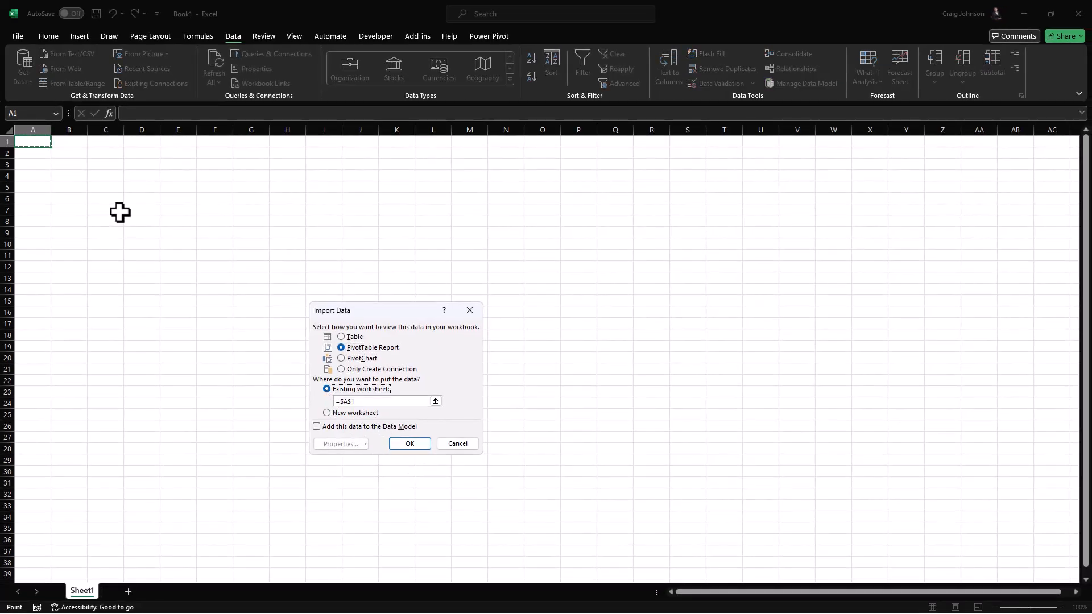
click(408, 444)
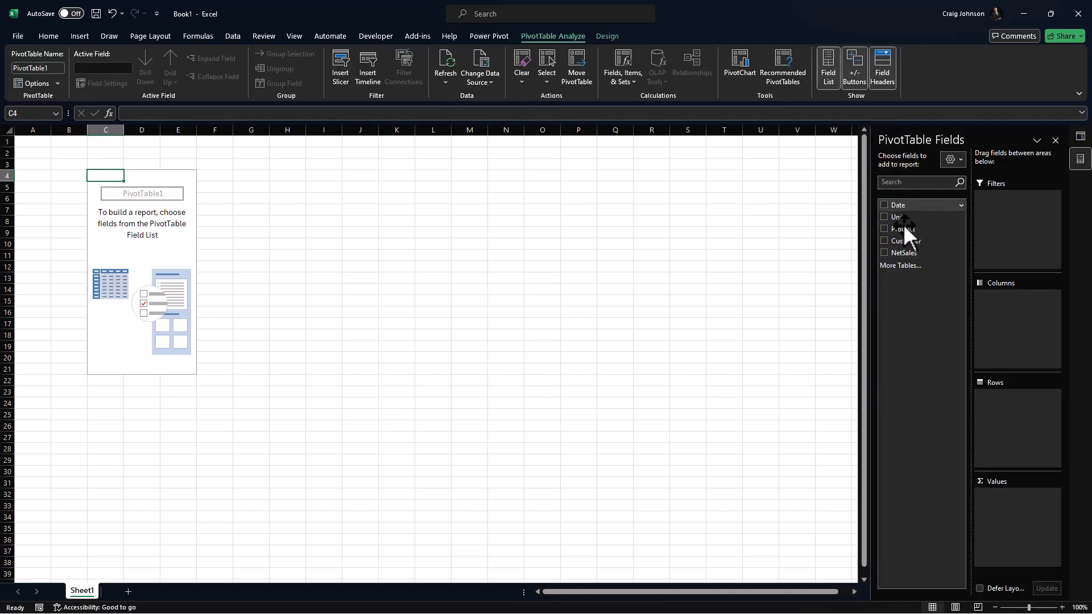
Place the Customer field in the PivotTable's rows and NetSales in its values to sum sales by customer
click(902, 240)
drag(962, 338, 1011, 431)
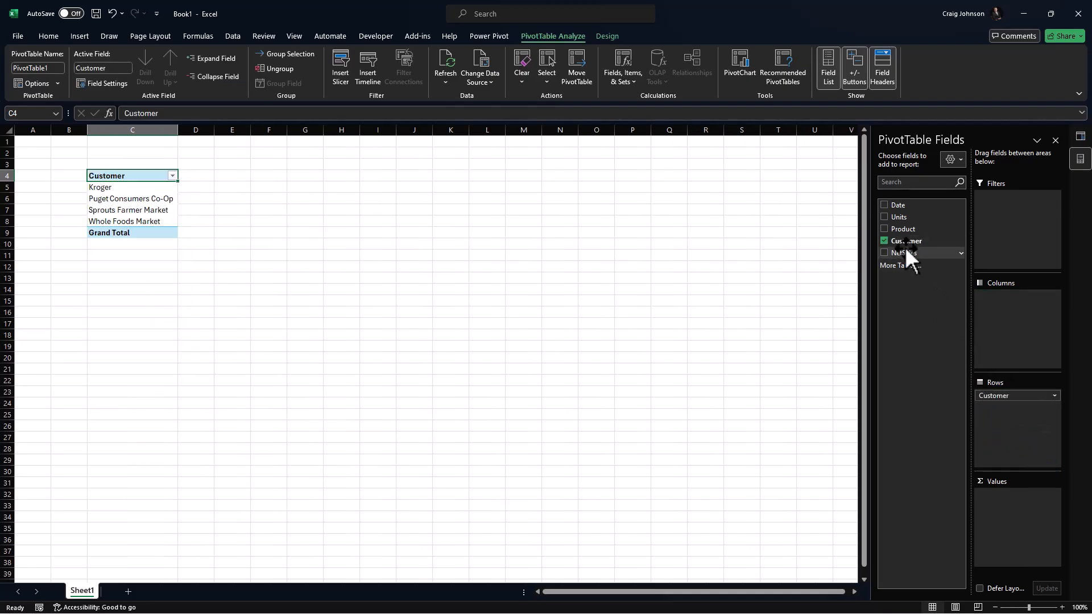
drag(906, 253, 1009, 518)
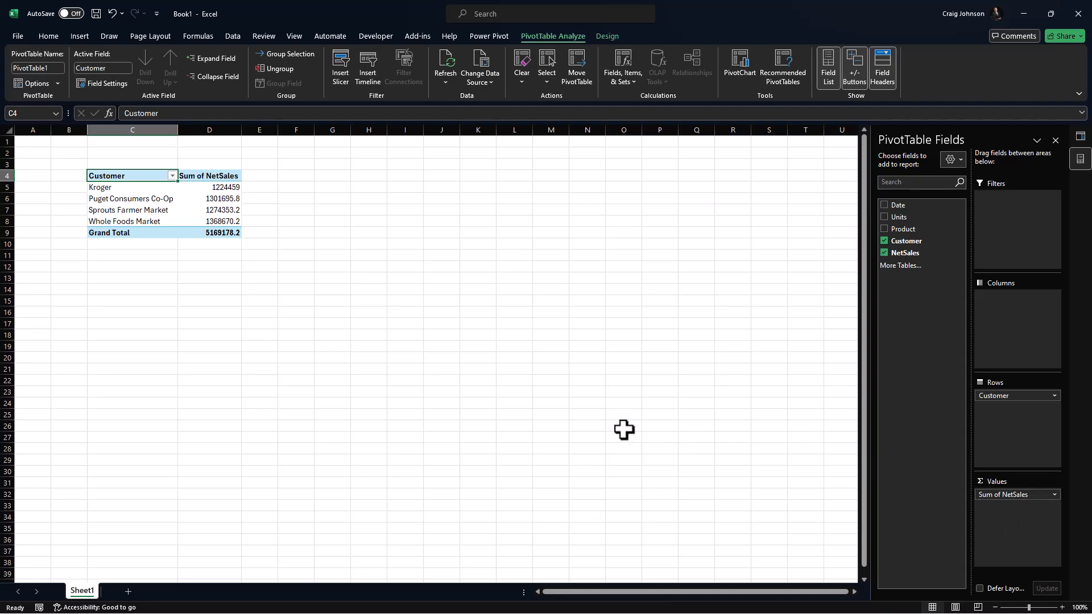